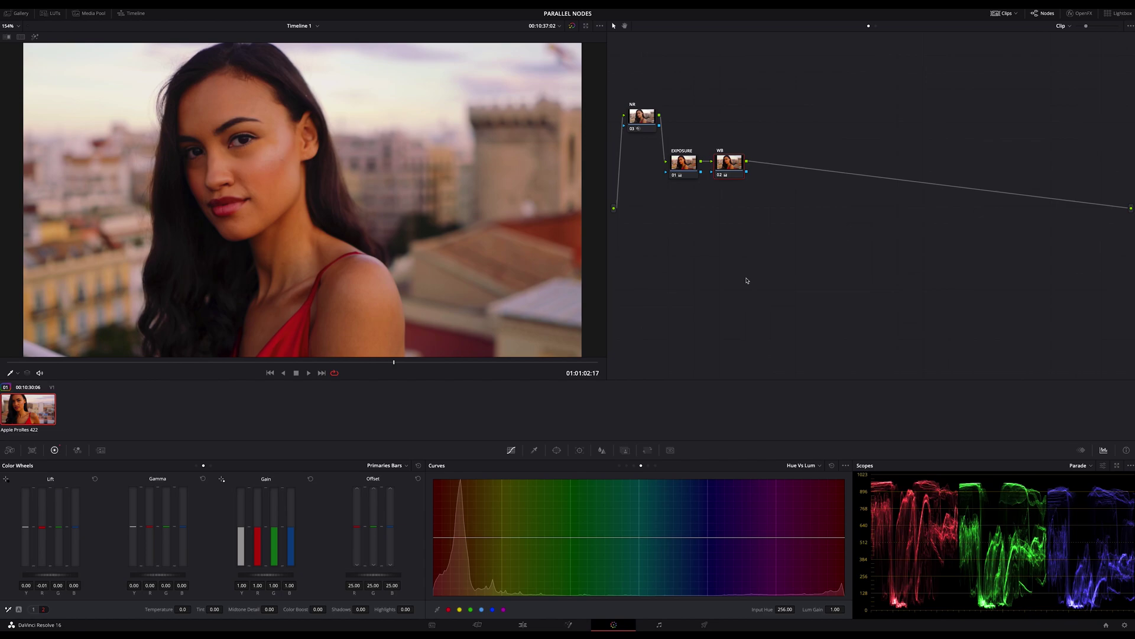
# Step: Add parallel nodes 06 and 07 beside node 04 and arrange them with the mixer
pyautogui.hotkey('alt', 's')
pyautogui.hotkey('alt', 'p')
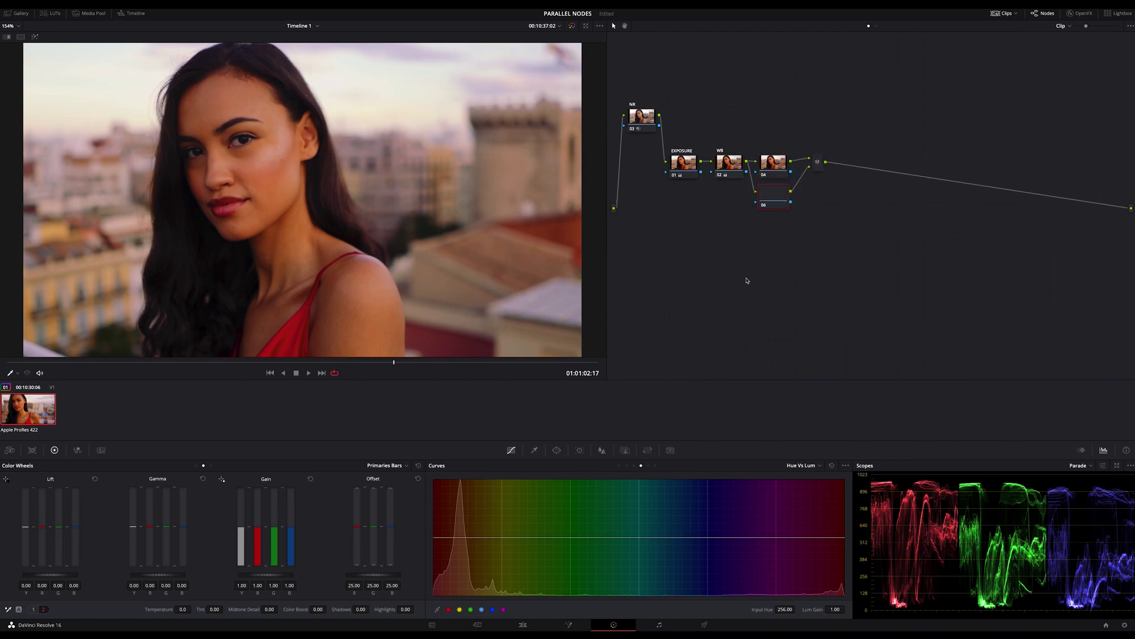
pyautogui.hotkey('alt', 'p')
pyautogui.click(817, 169)
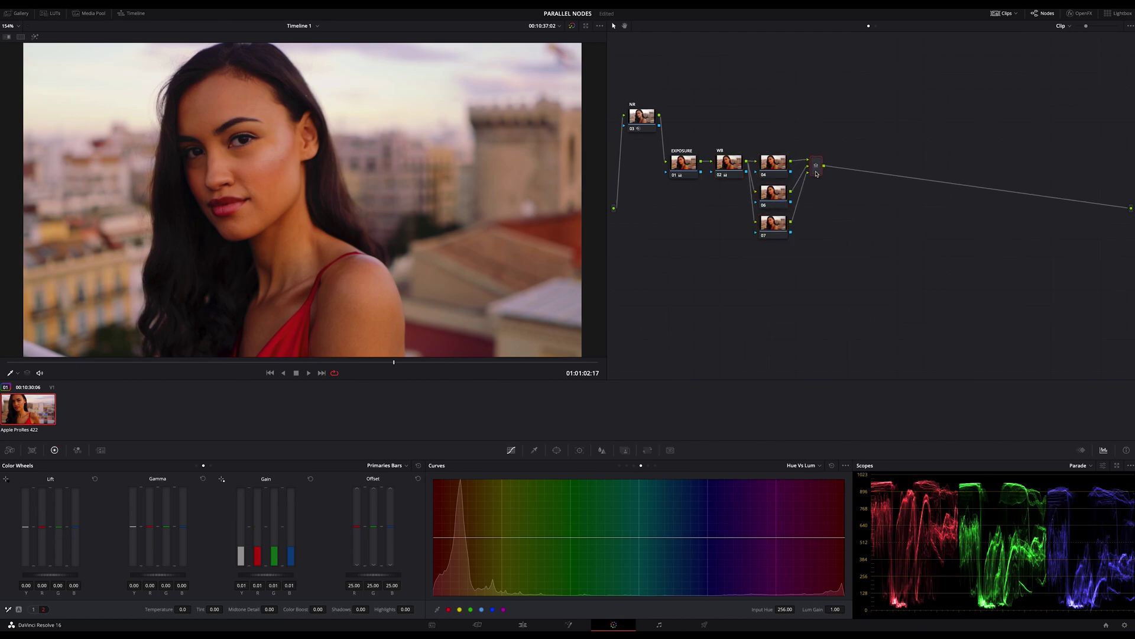
pyautogui.moveTo(817, 167); pyautogui.dragTo(822, 168)
pyautogui.moveTo(764, 144); pyautogui.dragTo(831, 268)
pyautogui.moveTo(775, 164); pyautogui.dragTo(785, 165)
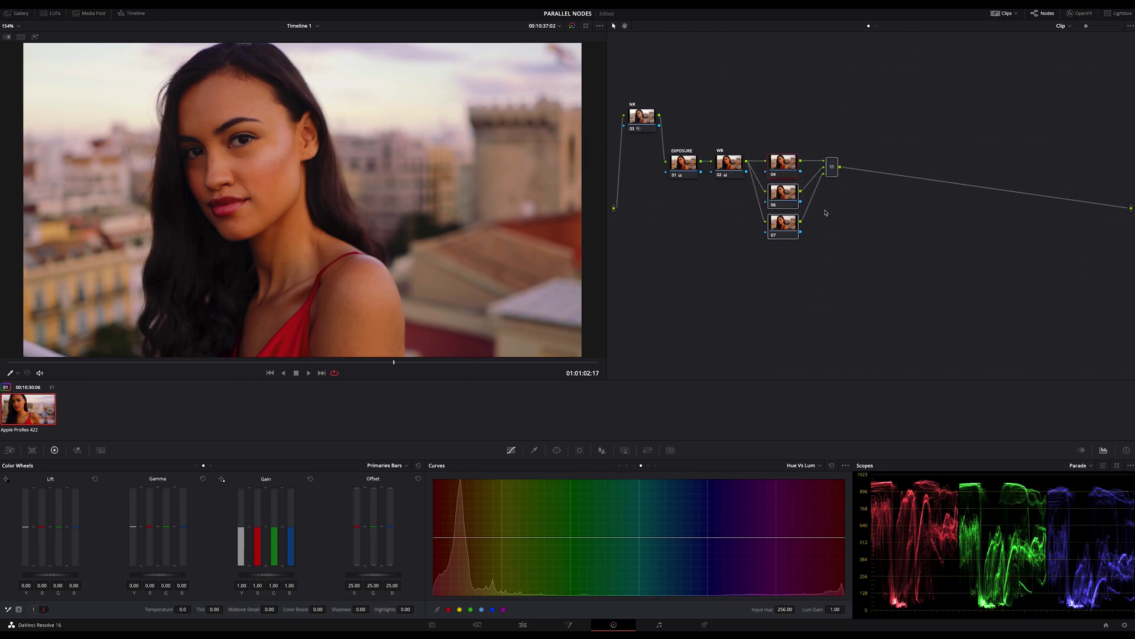
pyautogui.click(785, 165)
# Step: Show the Primaries wheels and switch the scope to the Vectorscope
pyautogui.click(196, 465)
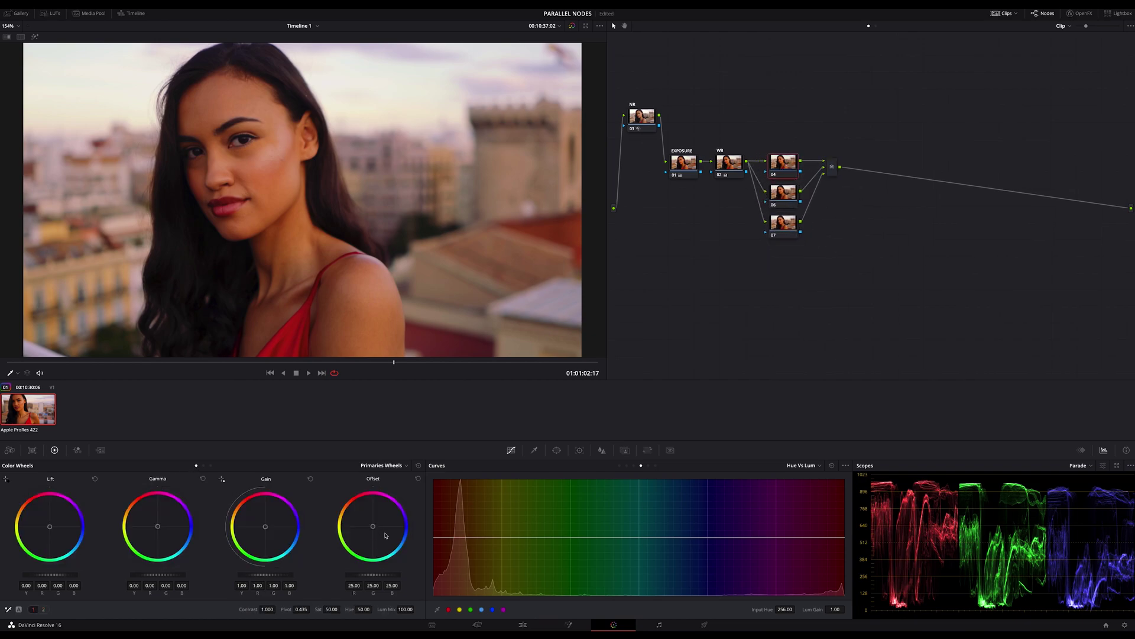
pyautogui.click(1092, 468)
pyautogui.click(1088, 494)
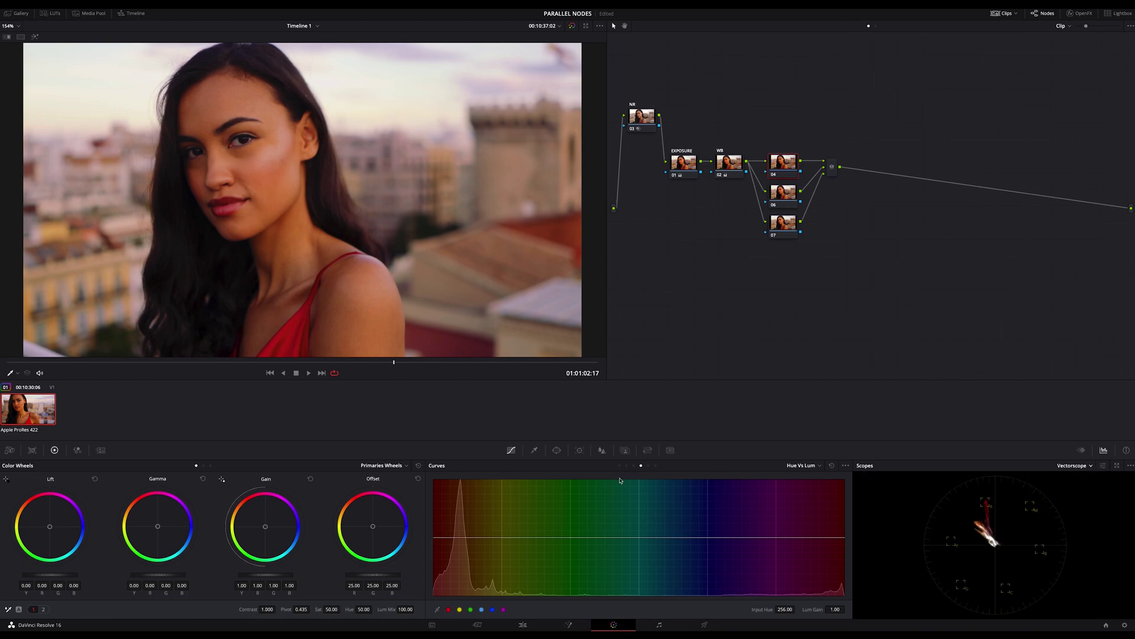
pyautogui.click(619, 465)
# Step: Lower the WB node's saturation to about 43 and warm node 04's offset toward orange
pyautogui.click(728, 166)
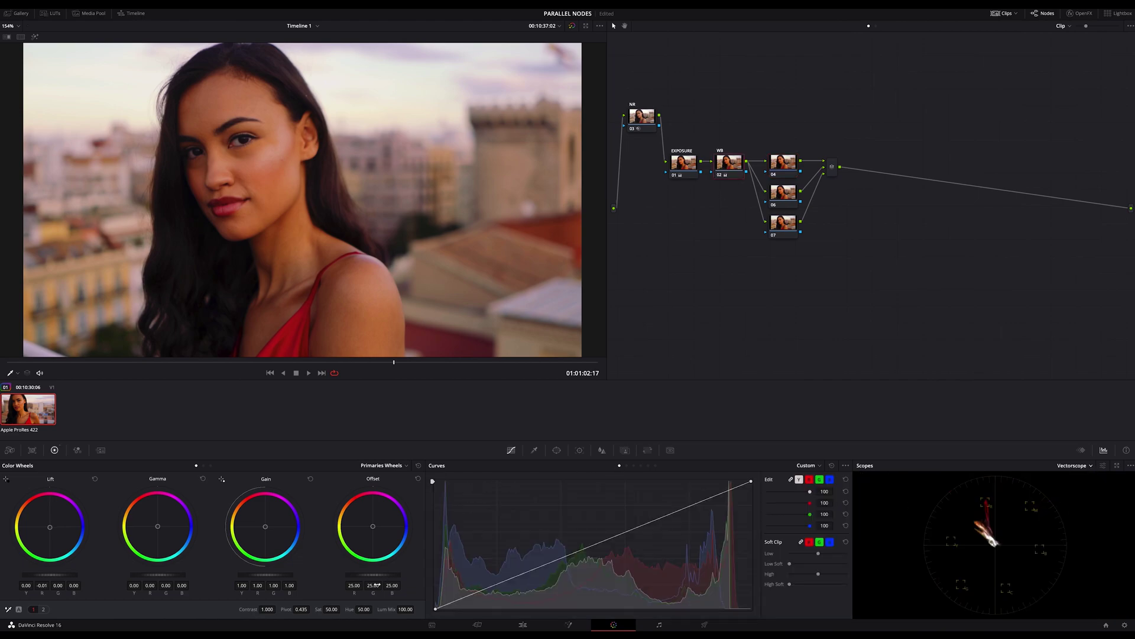
pyautogui.moveTo(331, 609); pyautogui.dragTo(341, 609)
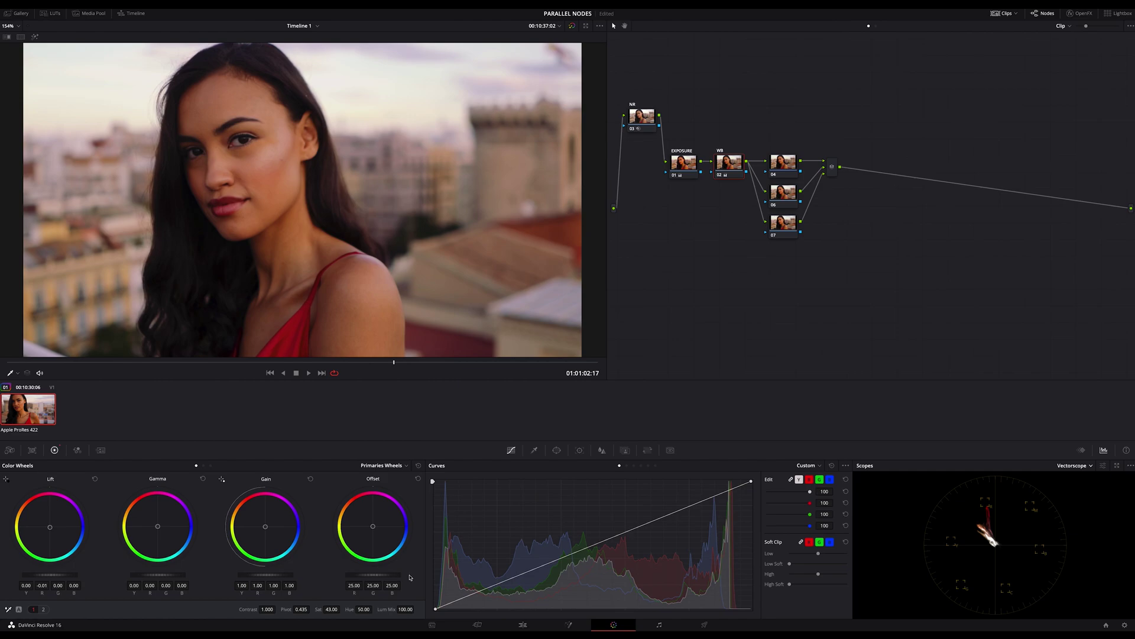
pyautogui.hotkey('shift', "'")
pyautogui.moveTo(372, 526); pyautogui.dragTo(370, 524)
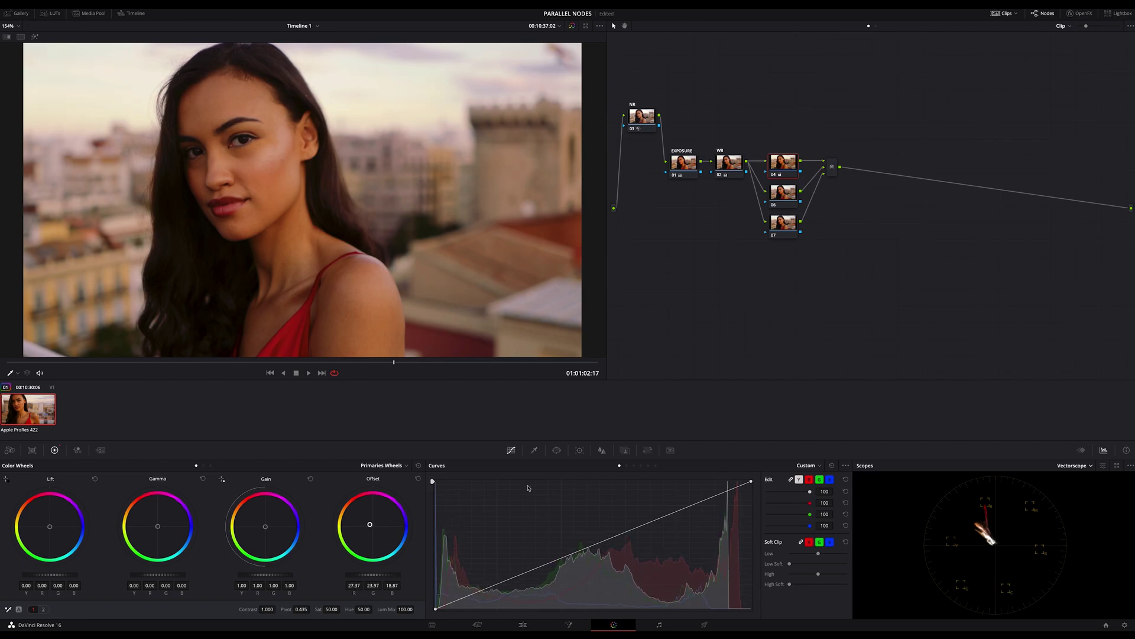
# Step: Cool node 06 with a blue offset of 17.23, 24.71, 29.07
pyautogui.click(783, 195)
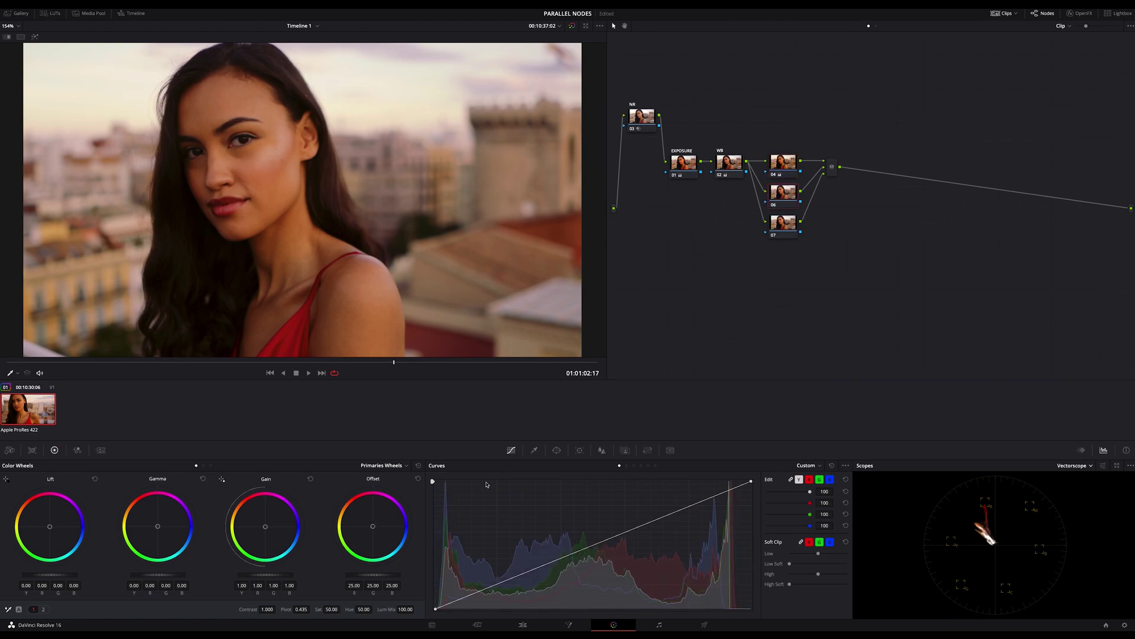
pyautogui.moveTo(372, 526); pyautogui.dragTo(376, 528)
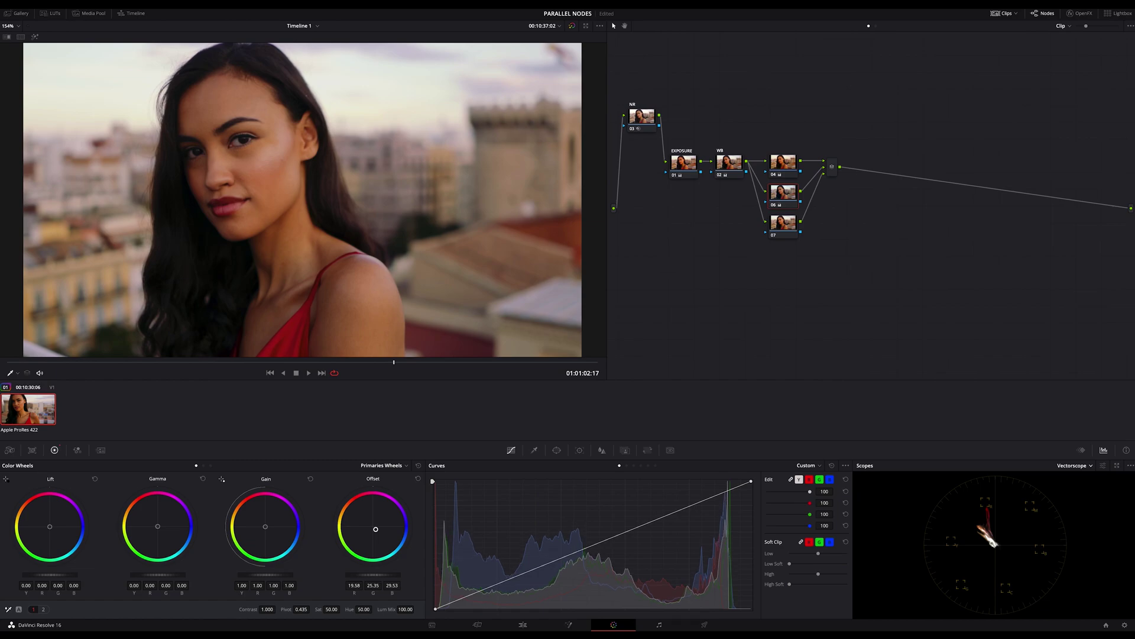
pyautogui.moveTo(376, 529); pyautogui.dragTo(375, 530)
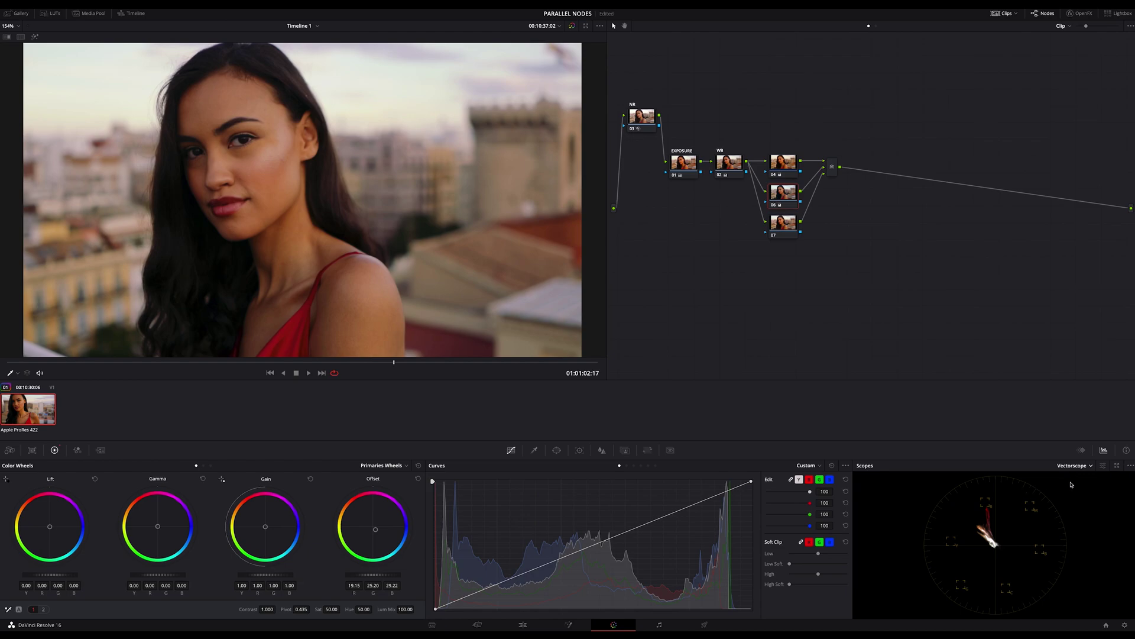
# Step: Turn on the skin tone indicator in the vectorscope settings
pyautogui.click(1103, 466)
pyautogui.click(1057, 582)
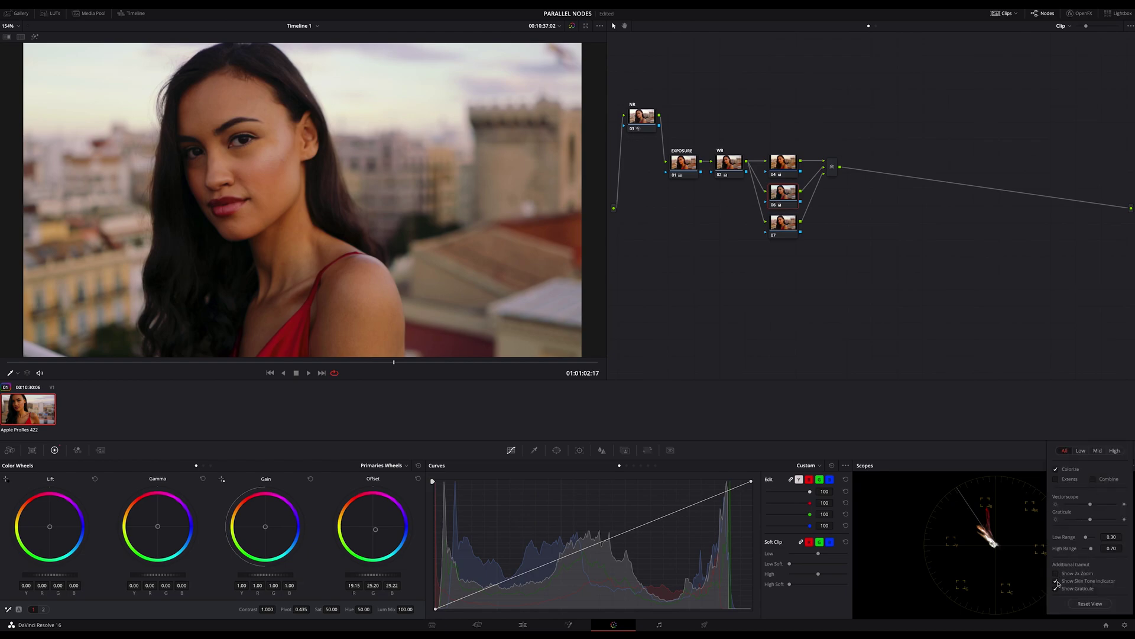
pyautogui.click(1019, 452)
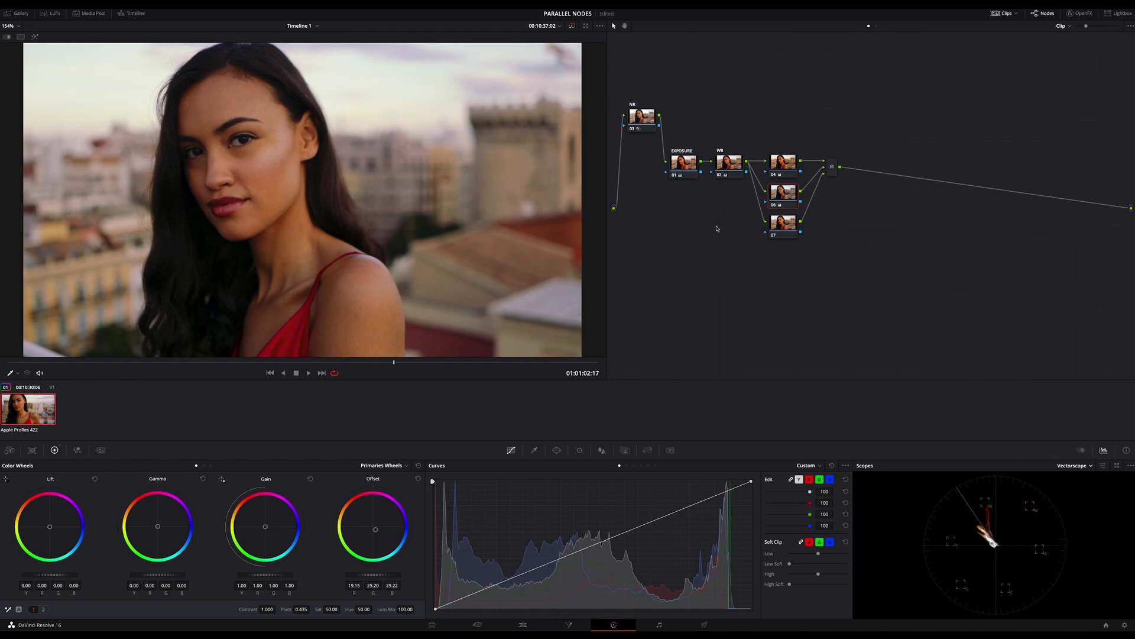
# Step: Refine node 04's warm offset, darkening it slightly and pushing it warmer
pyautogui.click(779, 170)
pyautogui.moveTo(378, 526); pyautogui.dragTo(371, 523)
pyautogui.moveTo(374, 574); pyautogui.dragTo(367, 574)
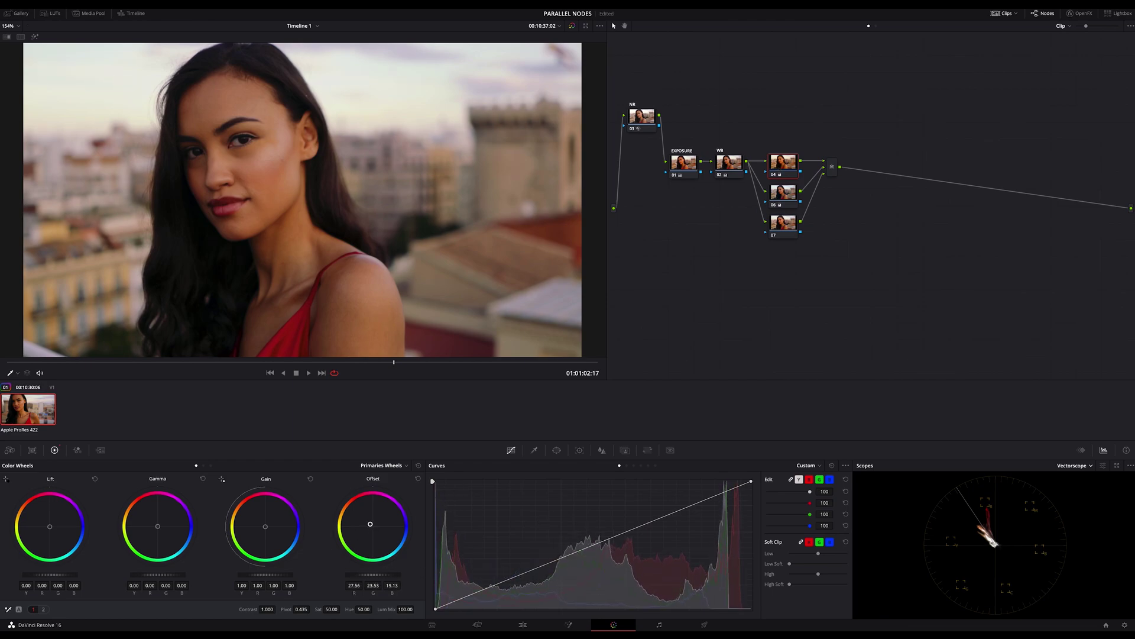
pyautogui.moveTo(370, 524); pyautogui.dragTo(376, 530)
pyautogui.click(785, 192)
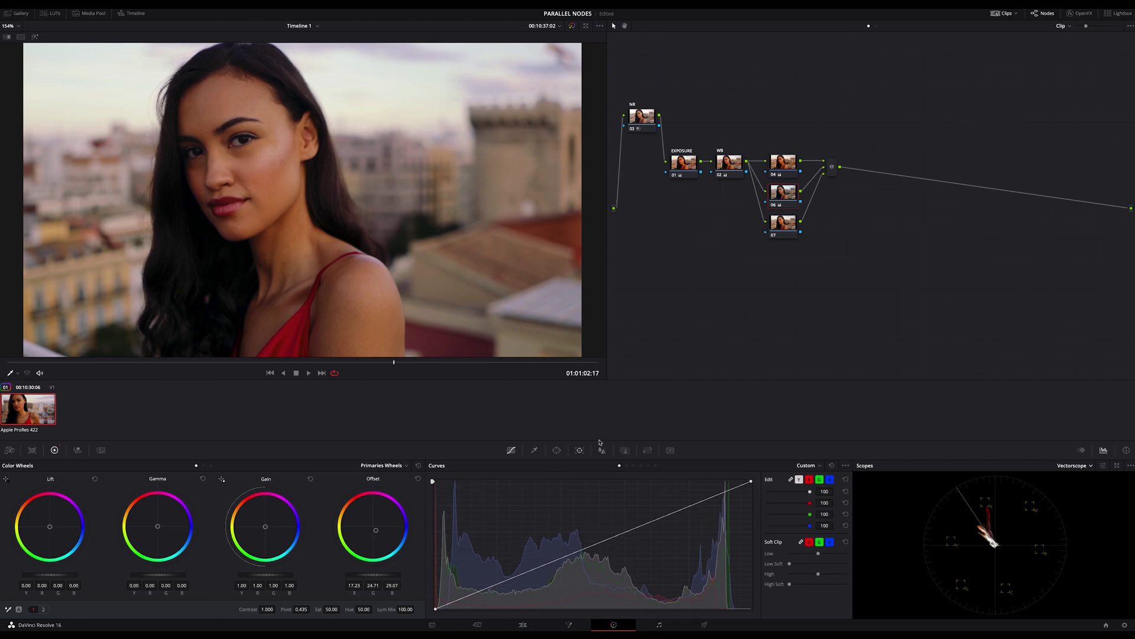
# Step: Nudge node 07's lift toward blue (red -0.02, blue 0.01), then review nodes 06 and 04
pyautogui.click(780, 223)
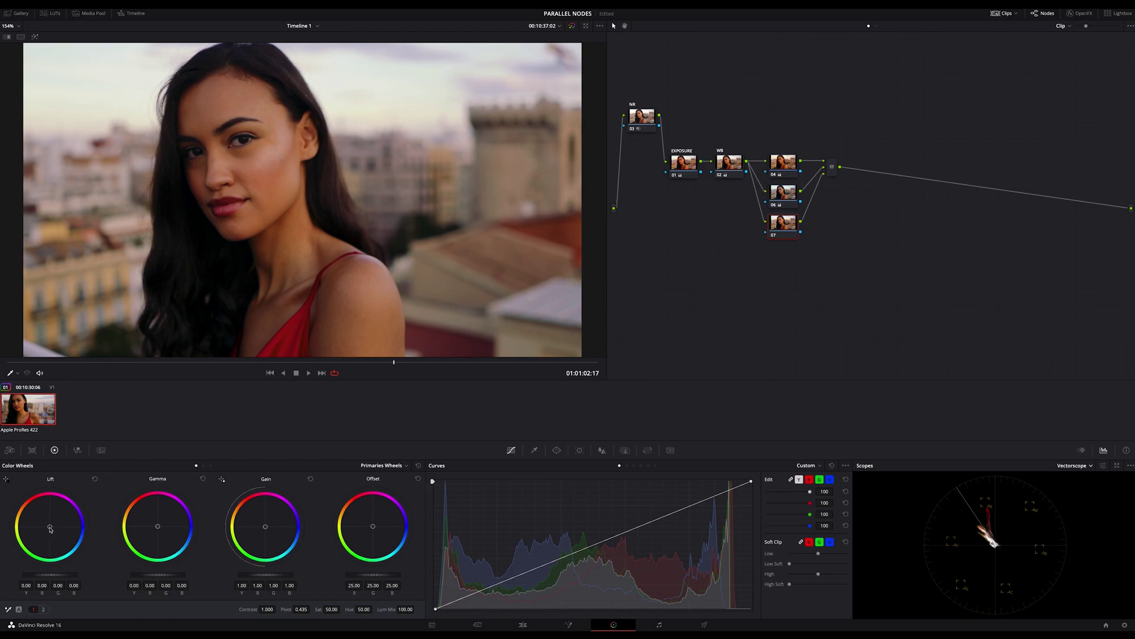
pyautogui.moveTo(51, 528); pyautogui.dragTo(50, 527)
pyautogui.moveTo(50, 526); pyautogui.dragTo(50, 527)
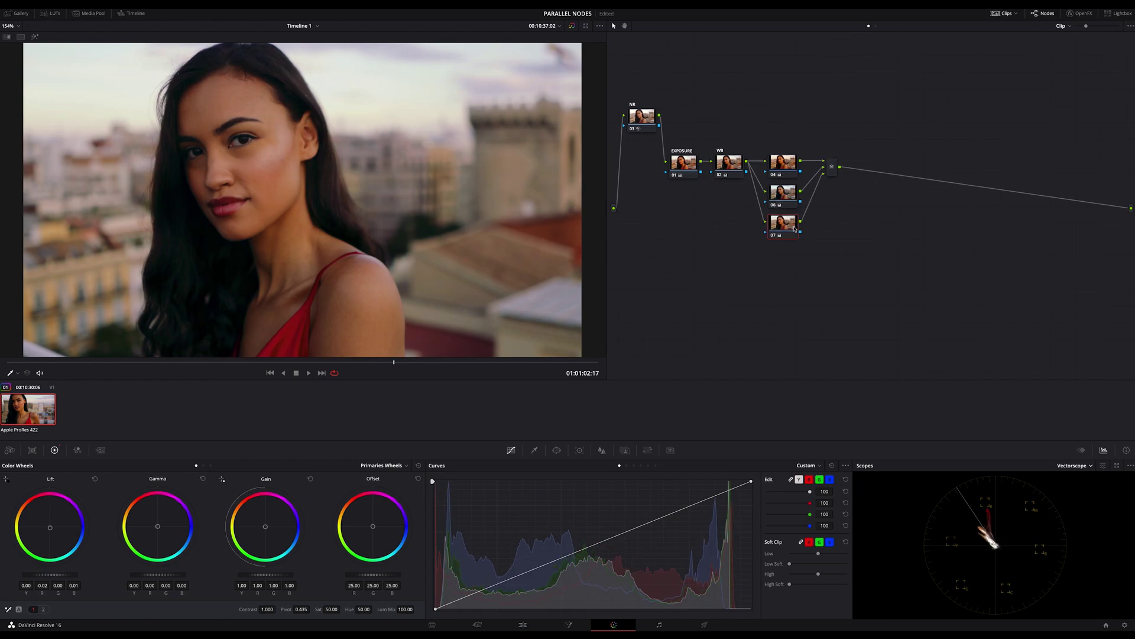
pyautogui.click(784, 197)
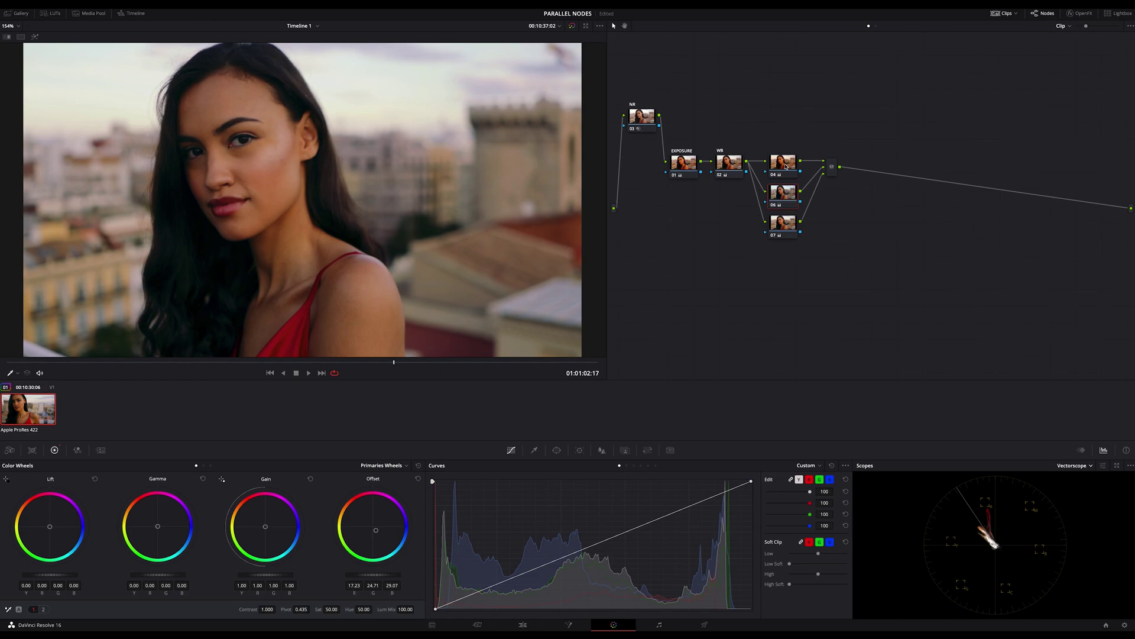
pyautogui.click(786, 166)
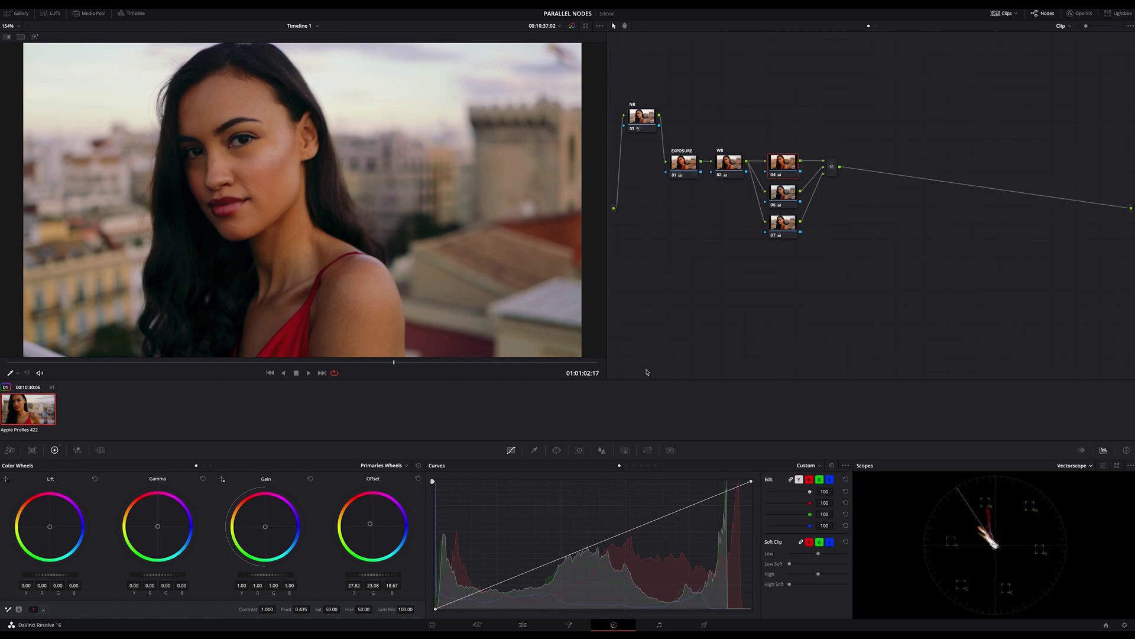
# Step: Key node 04 on skin tones by sampling the cheek and adding more skin samples
pyautogui.click(535, 451)
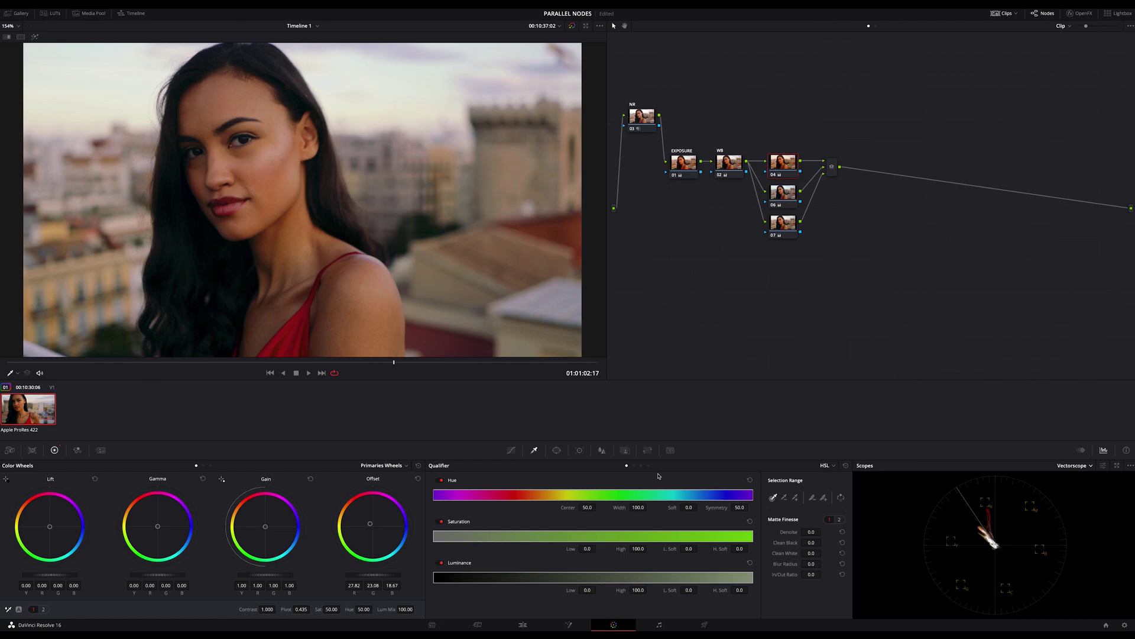
pyautogui.click(258, 159)
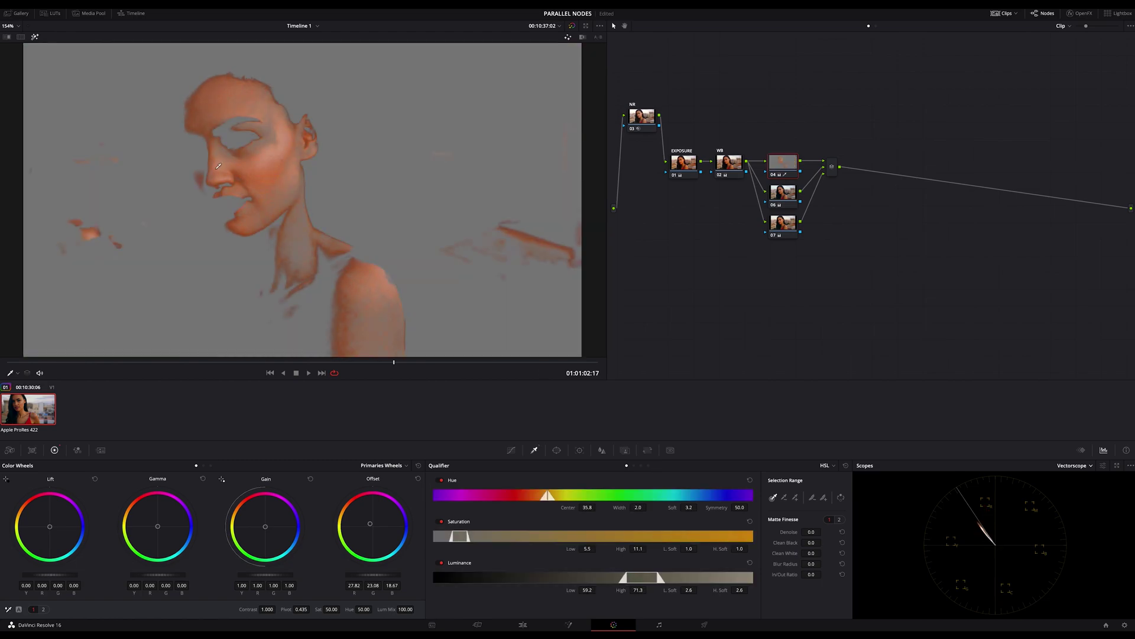
pyautogui.click(266, 189)
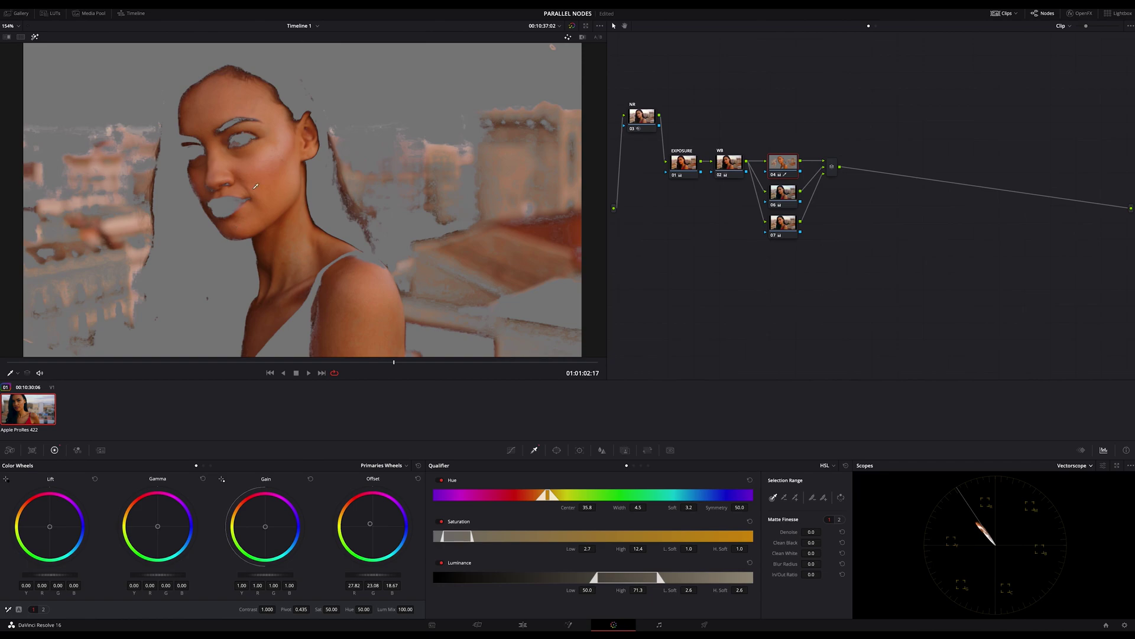
pyautogui.hotkey('shift', 'h')
pyautogui.hotkey('shift', 'h')
pyautogui.click(322, 317)
pyautogui.click(361, 255)
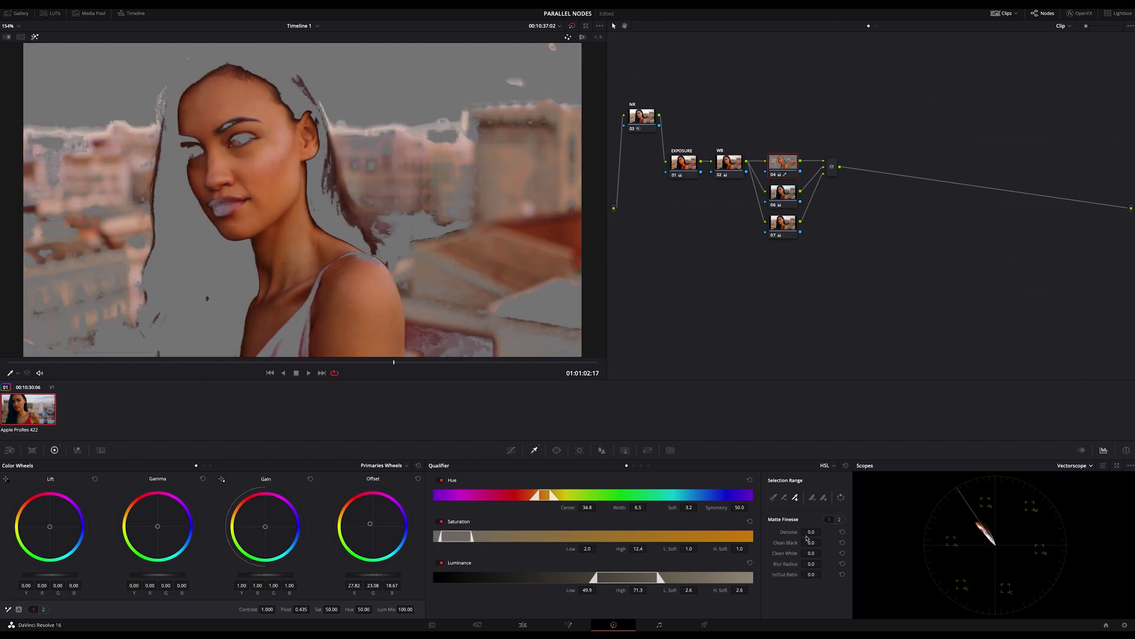
# Step: Clean the skin matte with Denoise 18.2, Clean Black 36.3 and Blur Radius 17.5
pyautogui.moveTo(807, 535); pyautogui.dragTo(823, 532)
pyautogui.moveTo(823, 542); pyautogui.dragTo(846, 563)
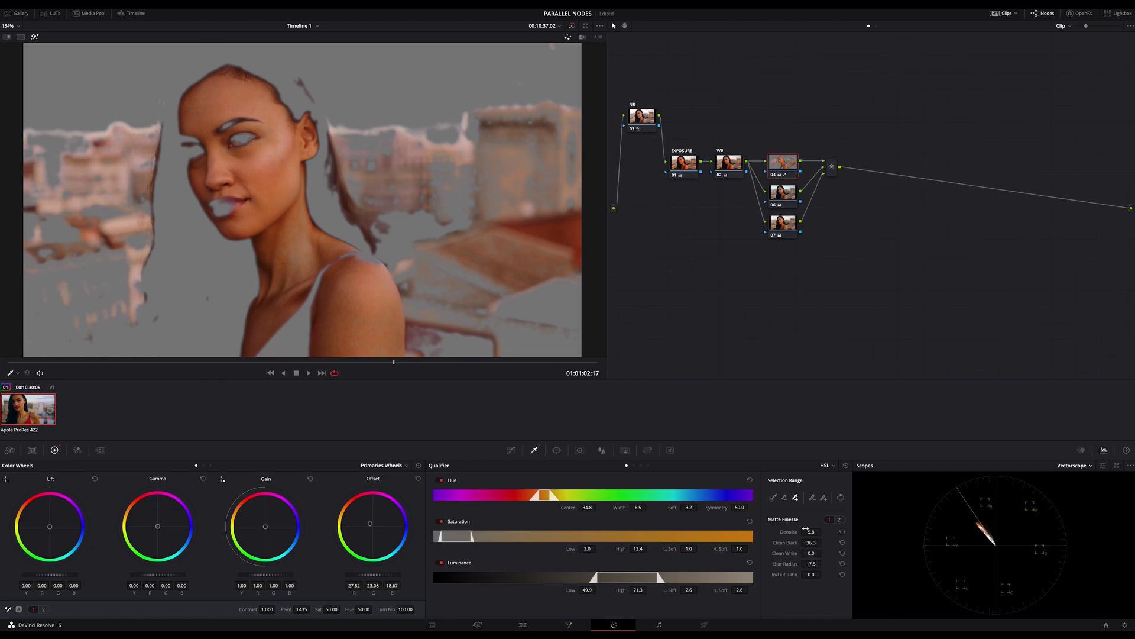
pyautogui.moveTo(806, 528); pyautogui.dragTo(823, 531)
pyautogui.hotkey('shift', 'h')
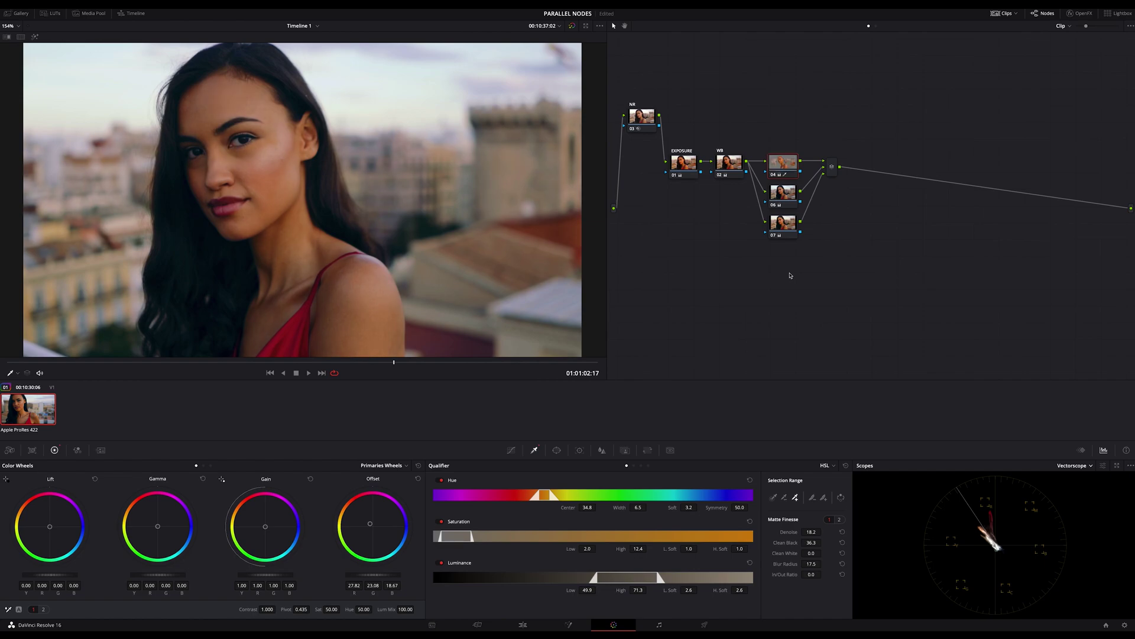
pyautogui.click(783, 227)
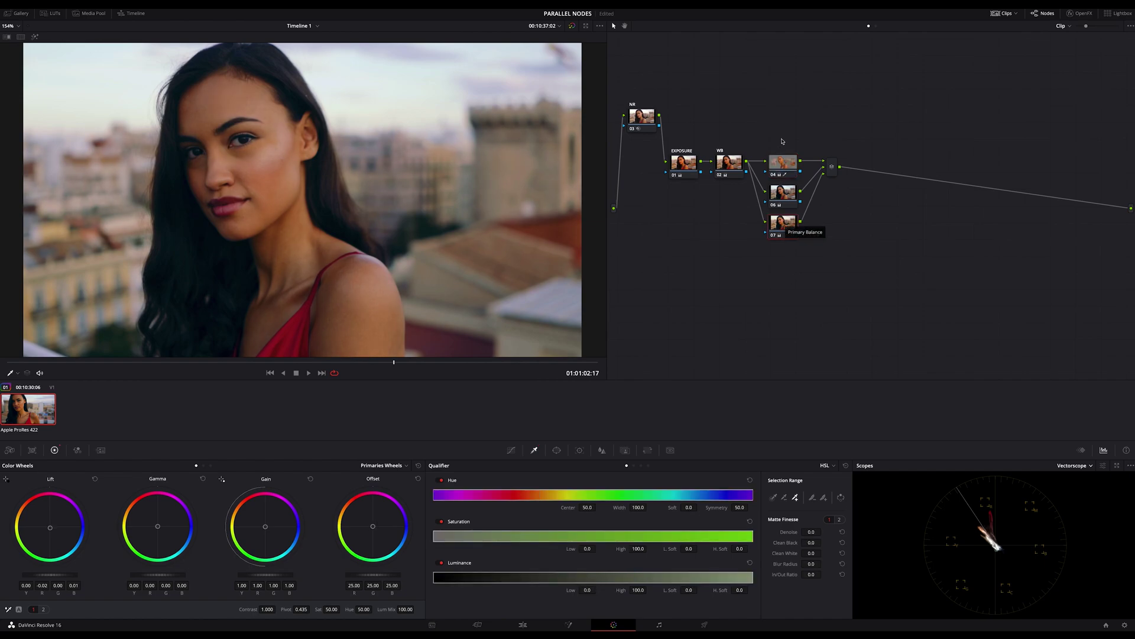
# Step: Toggle the parallel nodes off and on to compare, and show the RGB Parade scope
pyautogui.moveTo(781, 139); pyautogui.dragTo(831, 273)
pyautogui.hotkey('ctrl', 'd')
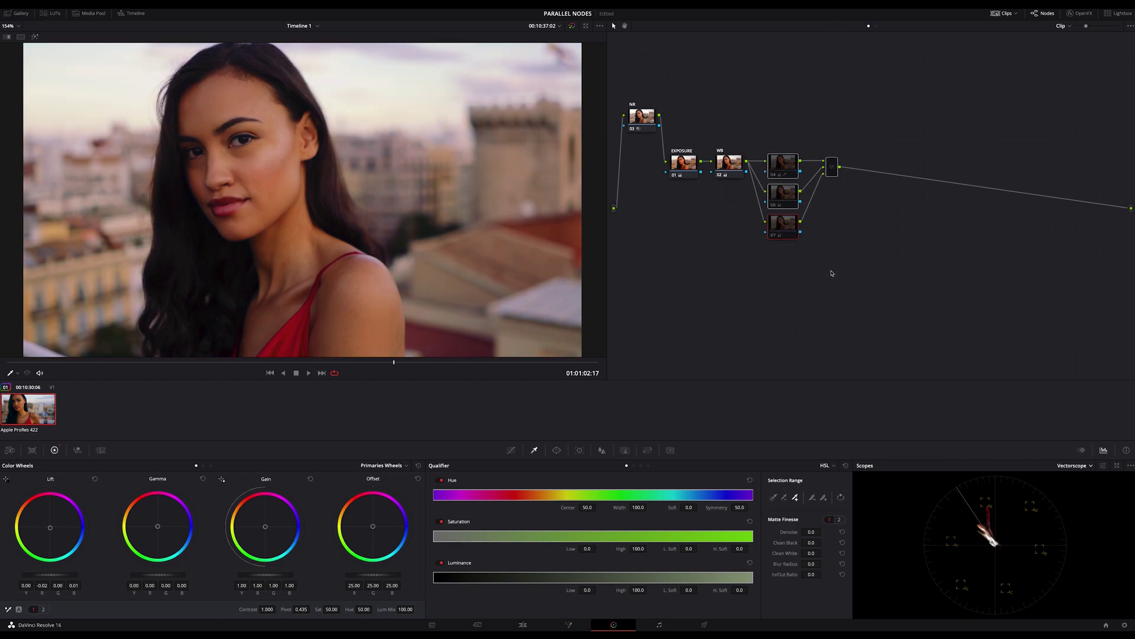
pyautogui.hotkey('ctrl', 'd')
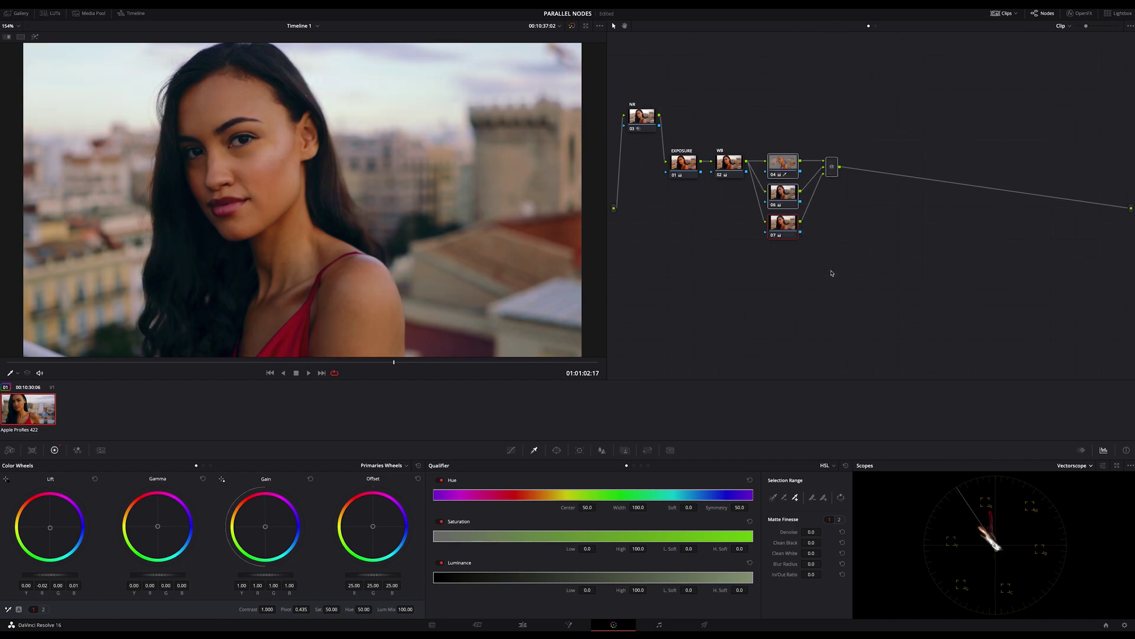
pyautogui.click(1091, 468)
pyautogui.click(1081, 482)
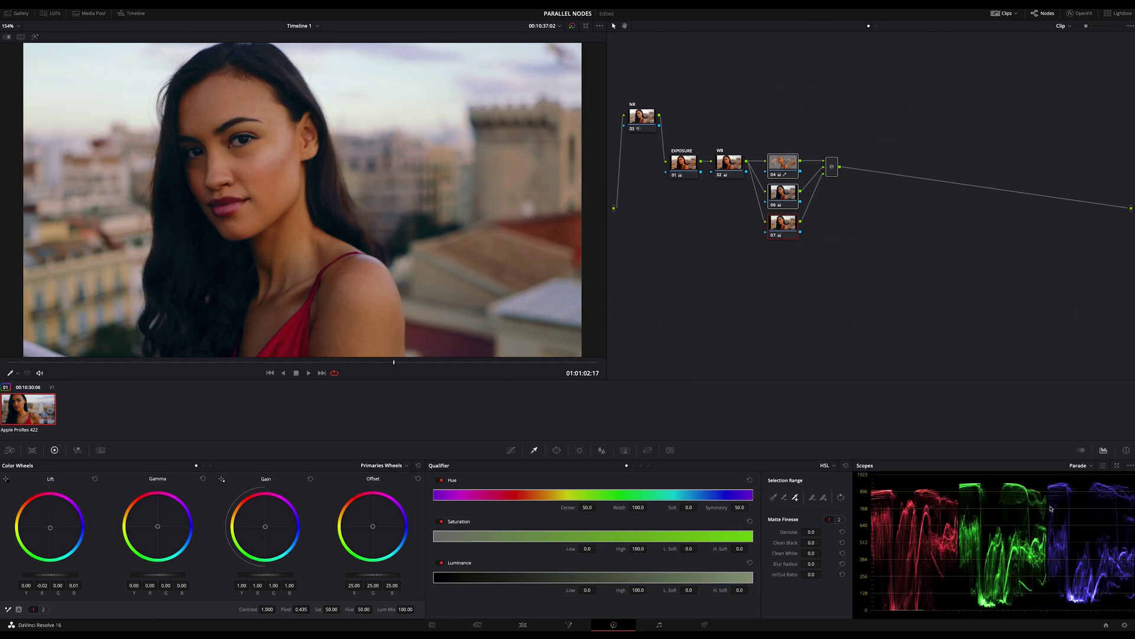
# Step: Add parallel node 08 keyed only on luminance, with Low around 69.5
pyautogui.click(832, 172)
pyautogui.click(783, 232)
pyautogui.hotkey('alt', 'p')
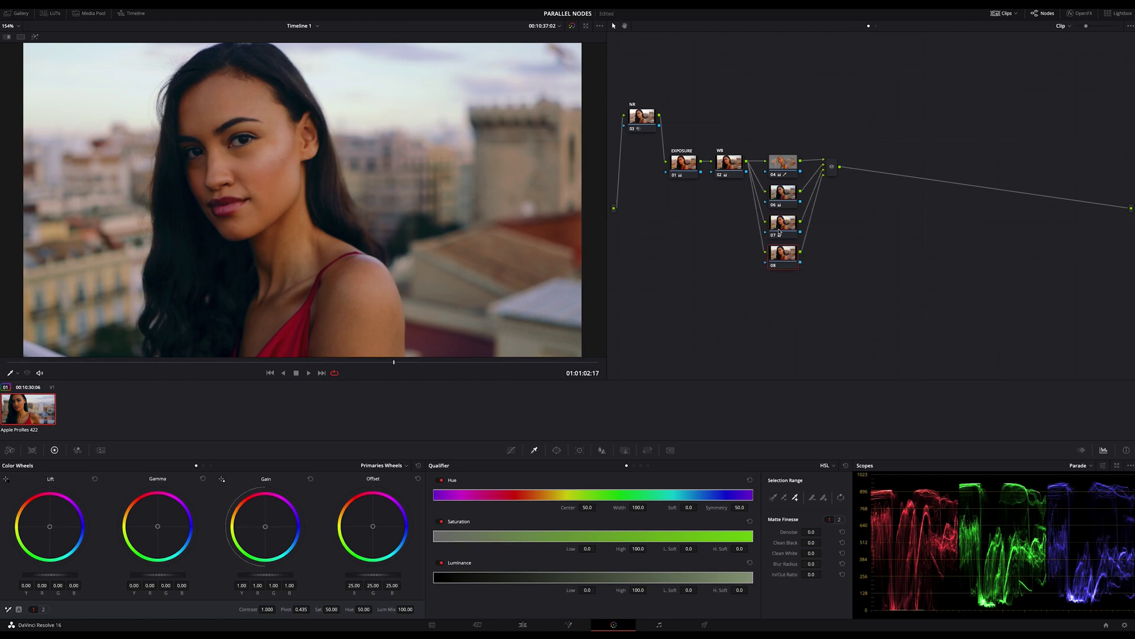
pyautogui.click(439, 480)
pyautogui.click(438, 521)
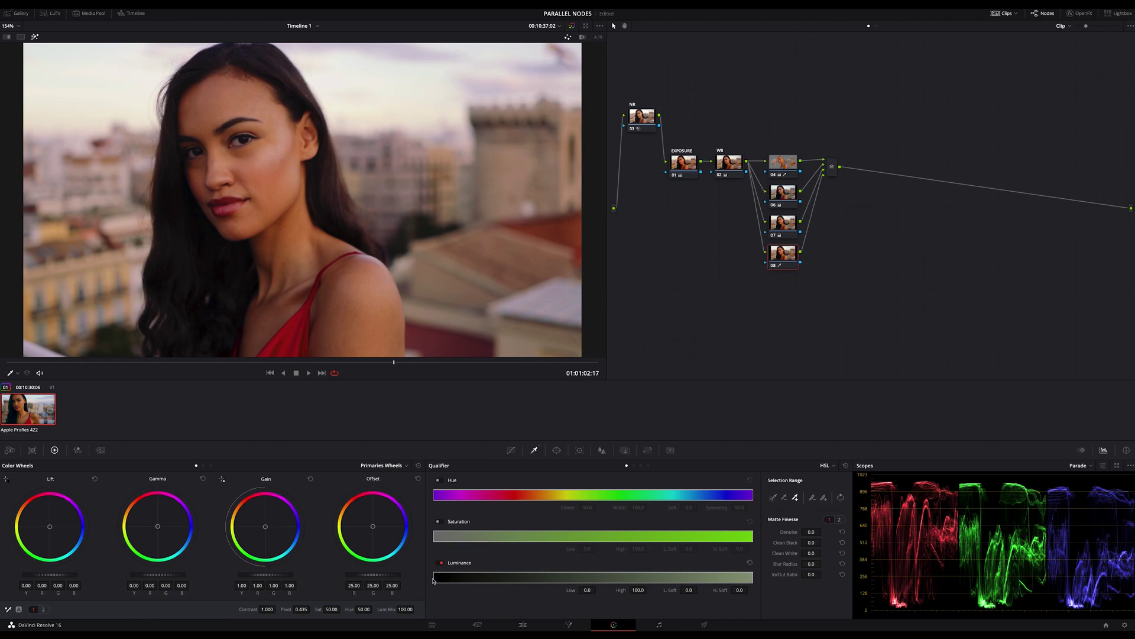
pyautogui.moveTo(435, 577); pyautogui.dragTo(696, 578)
# Step: Lift node 08's gain to 1.04 to brighten the keyed highlights
pyautogui.hotkey('shift', 'h')
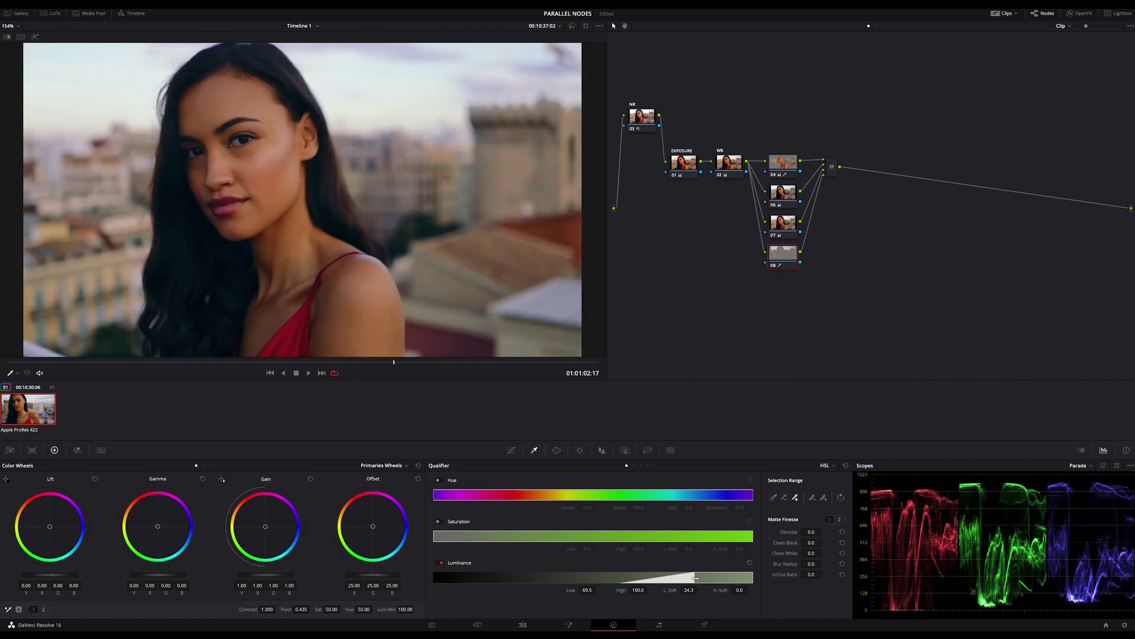
pyautogui.moveTo(248, 575); pyautogui.dragTo(240, 578)
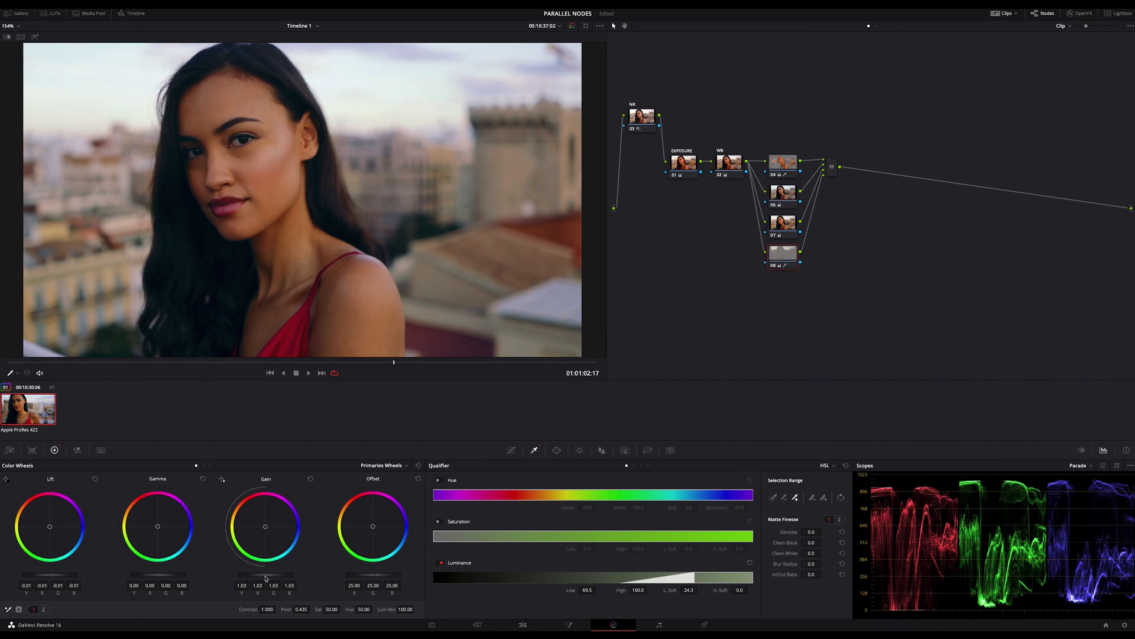
pyautogui.moveTo(242, 577)
pyautogui.mouseDown()
pyautogui.moveTo(254, 577)
pyautogui.moveTo(243, 578)
pyautogui.mouseUp()
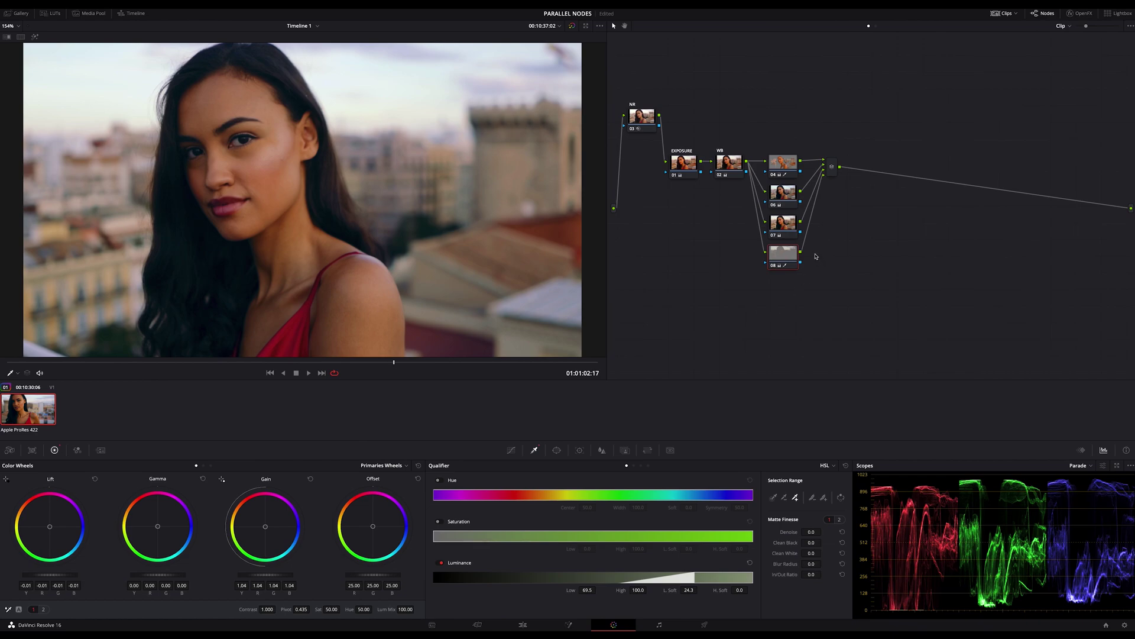
# Step: Reset node 08's gain and retune its luminance key to Low 67.3 with softer edges
pyautogui.click(766, 264)
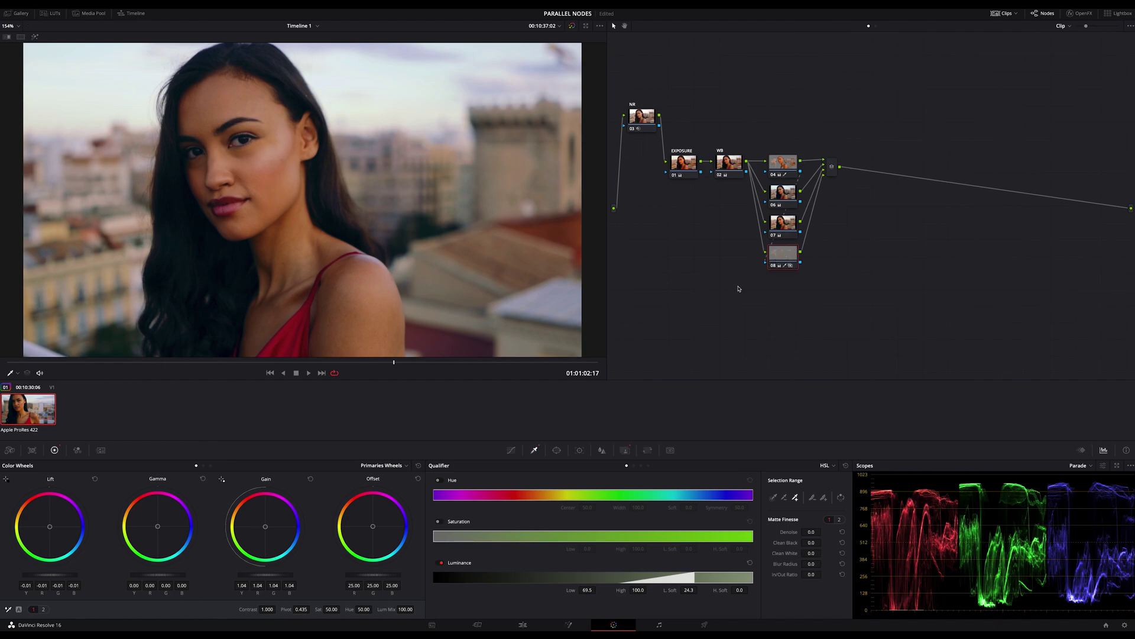
pyautogui.click(310, 478)
pyautogui.moveTo(746, 577); pyautogui.dragTo(643, 576)
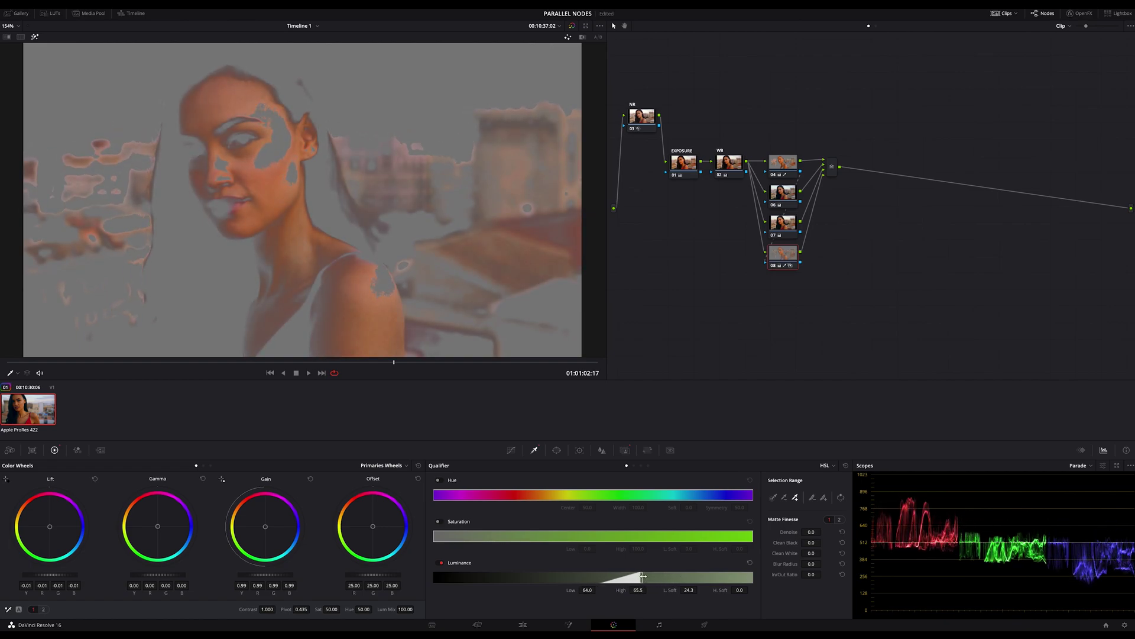
pyautogui.moveTo(712, 592); pyautogui.dragTo(650, 579)
pyautogui.hotkey('shift', 'h')
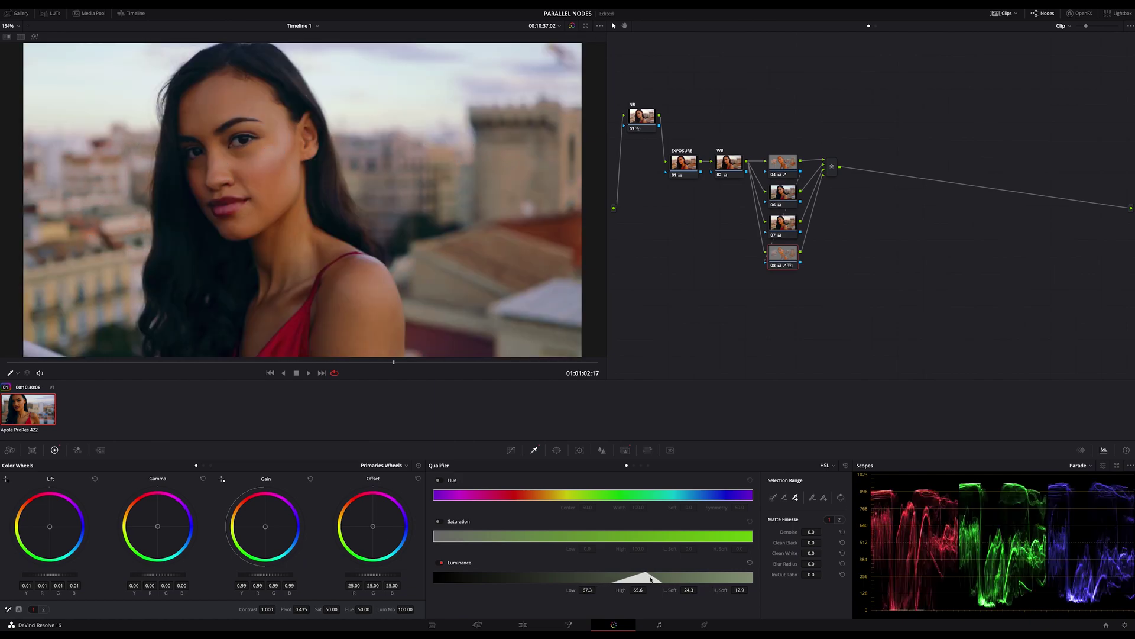
# Step: Set node 08's gain to 1.02, comparing the image with the node toggled off and on
pyautogui.hotkey('ctrl', 'd')
pyautogui.hotkey('ctrl', 'd')
pyautogui.hotkey('ctrl', 'd')
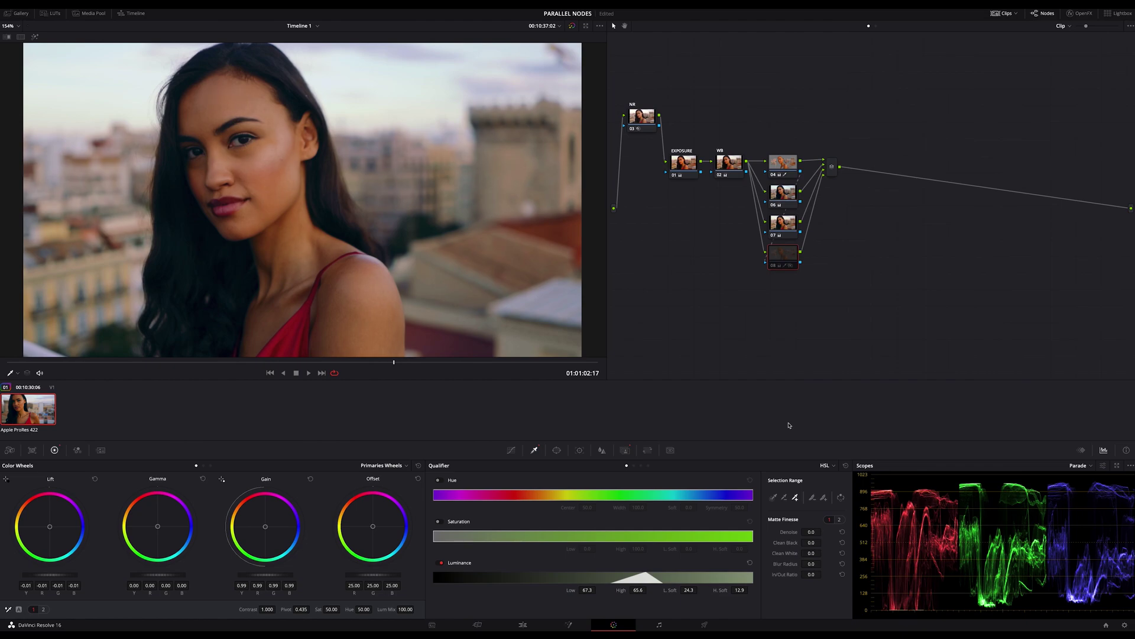
pyautogui.hotkey('ctrl', 'd')
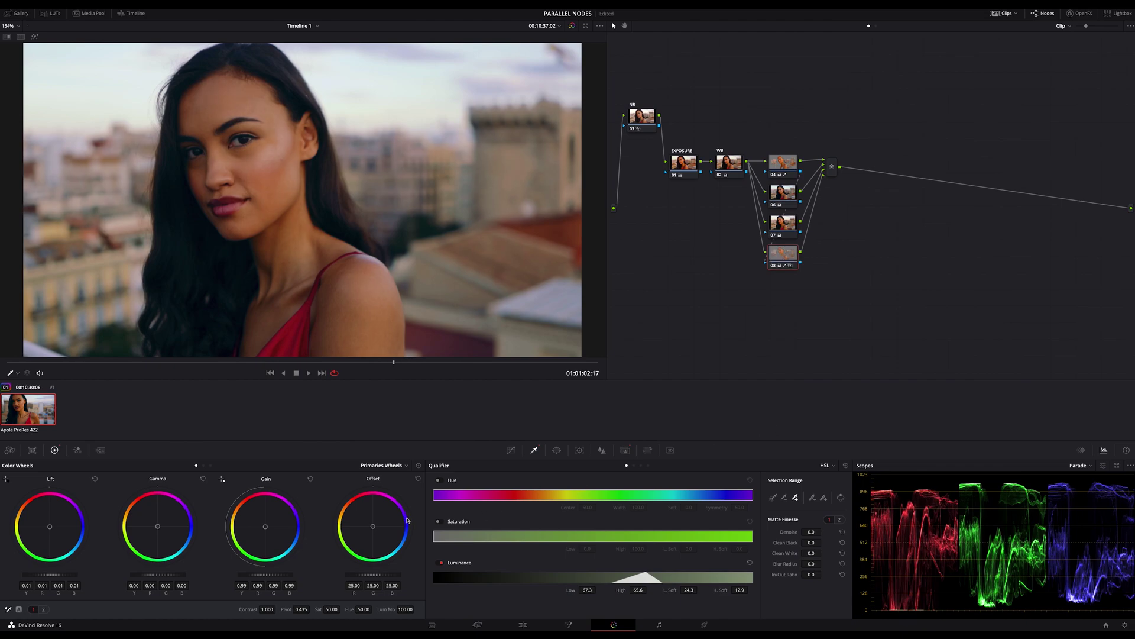
pyautogui.moveTo(266, 574)
pyautogui.mouseDown()
pyautogui.moveTo(284, 574)
pyautogui.moveTo(270, 577)
pyautogui.mouseUp()
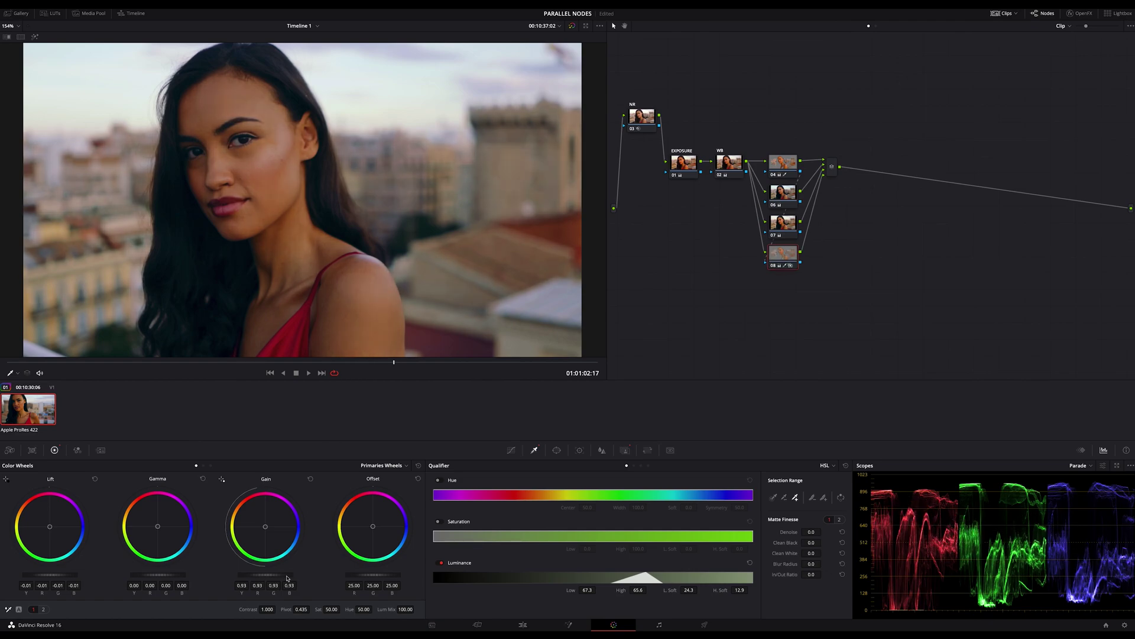
pyautogui.hotkey('ctrl', 'd')
pyautogui.hotkey('ctrl', 'd')
pyautogui.moveTo(265, 571); pyautogui.dragTo(283, 571)
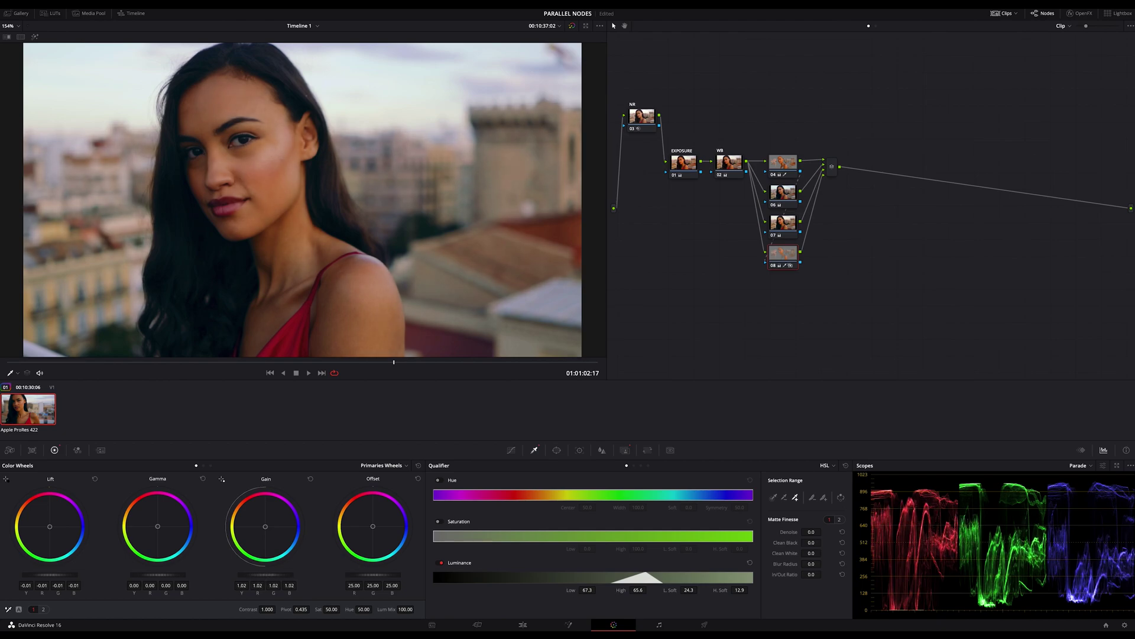
pyautogui.hotkey('ctrl', 'd')
pyautogui.hotkey('ctrl', 'd')
pyautogui.hotkey('ctrl', 'd')
pyautogui.hotkey('ctrl', 'd')
# Step: Disable the parallel branch for a before view and adjust node 06's offset to 16.20, 24.44, 28.75
pyautogui.moveTo(779, 140); pyautogui.dragTo(839, 317)
pyautogui.hotkey('ctrl', 'd')
pyautogui.hotkey('ctrl', 'd')
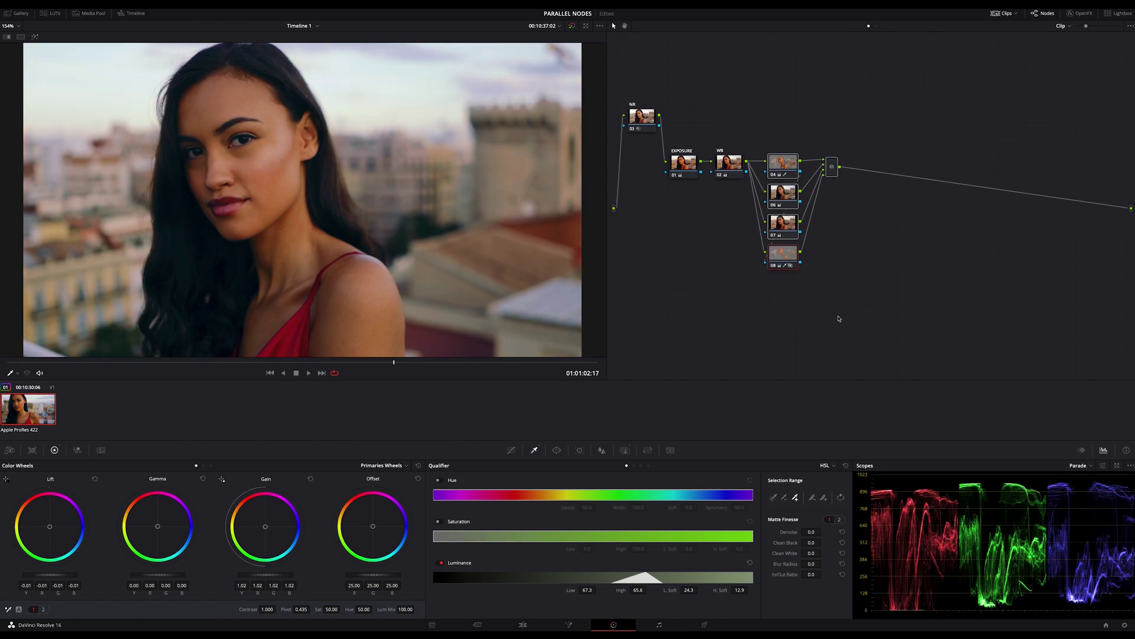
pyautogui.hotkey('ctrl', 'd')
pyautogui.hotkey('ctrl', 'd')
pyautogui.hotkey('ctrl', 'd')
pyautogui.click(782, 193)
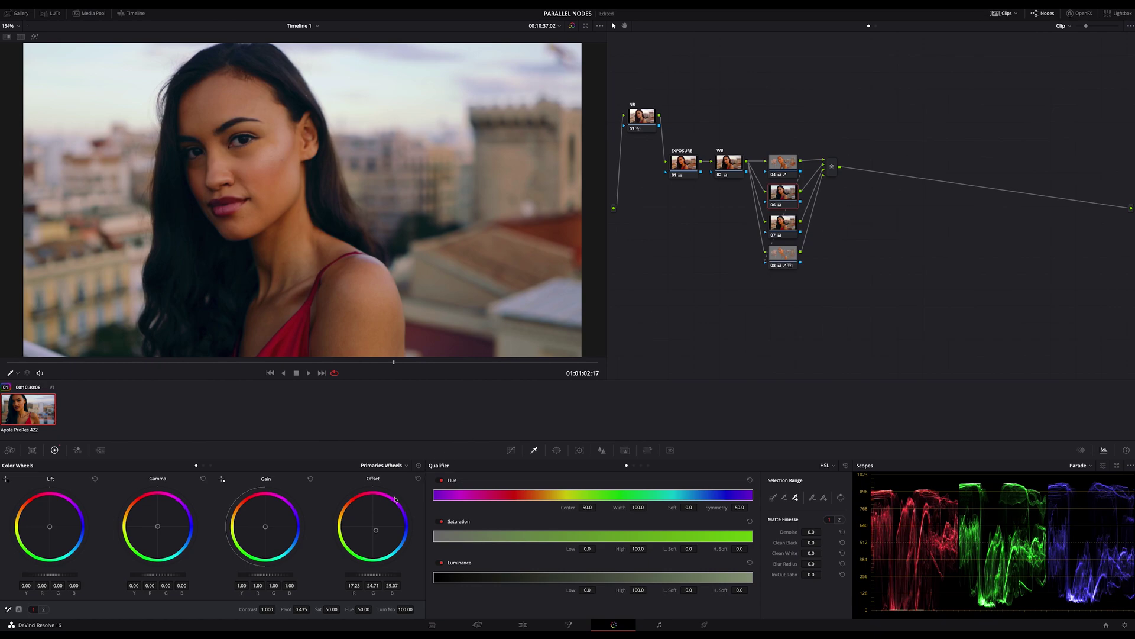
pyautogui.moveTo(376, 532); pyautogui.dragTo(376, 530)
# Step: Fine-tune node 04's warm offset to 27.64, 22.44, 18.96 against the vectorscope
pyautogui.click(772, 167)
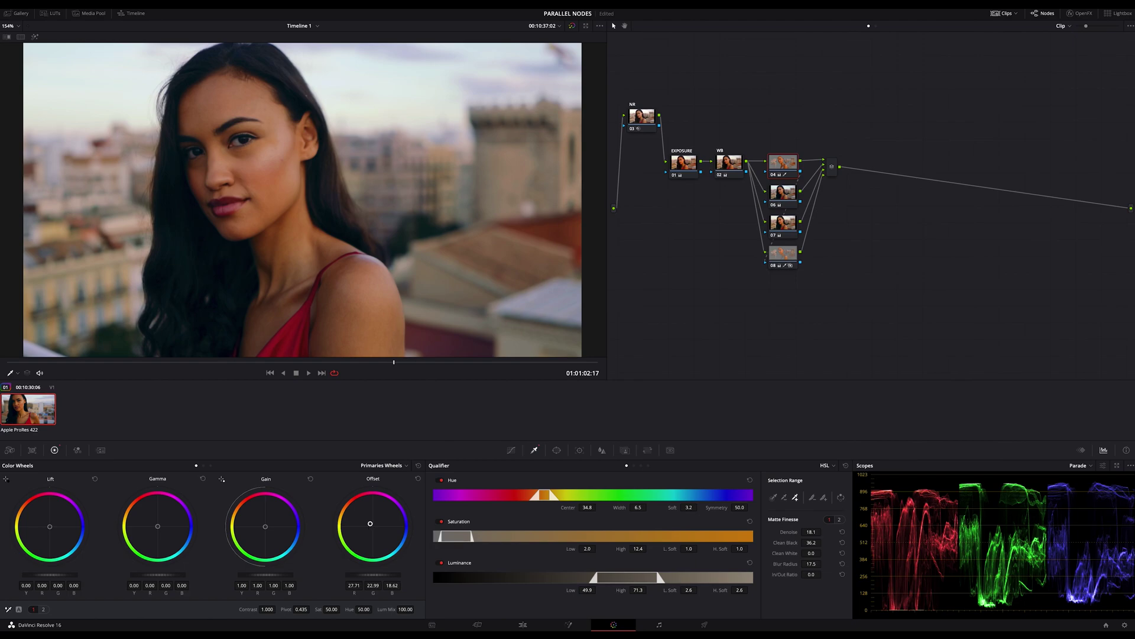
pyautogui.moveTo(370, 524); pyautogui.dragTo(370, 524)
pyautogui.click(1091, 468)
pyautogui.click(1092, 496)
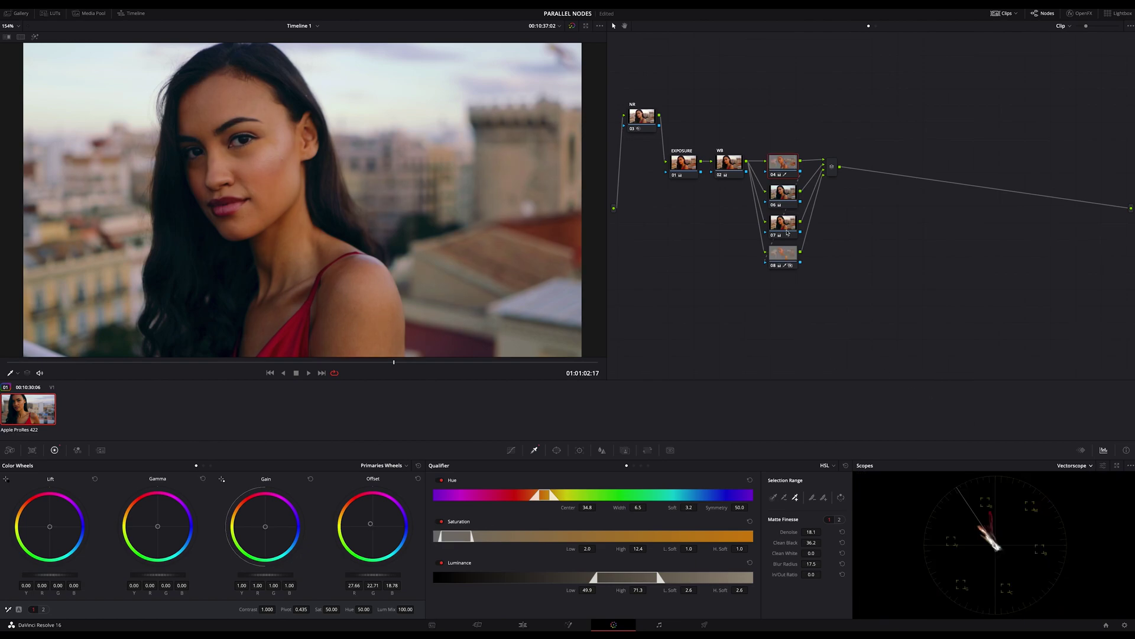
pyautogui.moveTo(370, 523); pyautogui.dragTo(370, 523)
pyautogui.click(782, 193)
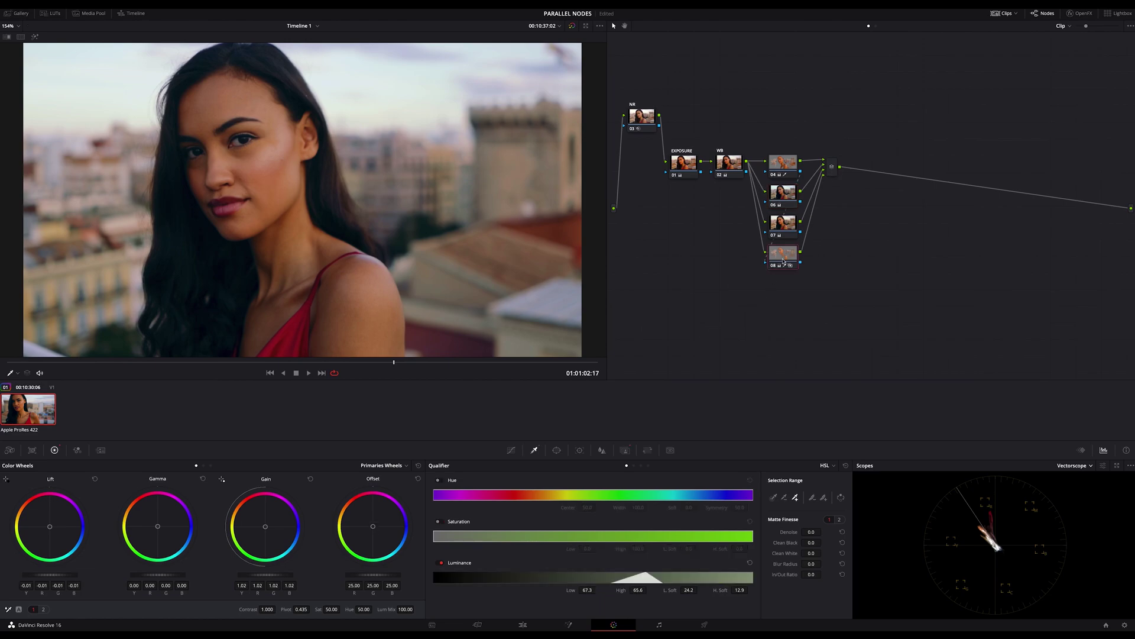
# Step: Add parallel node 09 keyed on the lips, with a denoised, cleaned matte and shifted gamma
pyautogui.hotkey('alt', 'p')
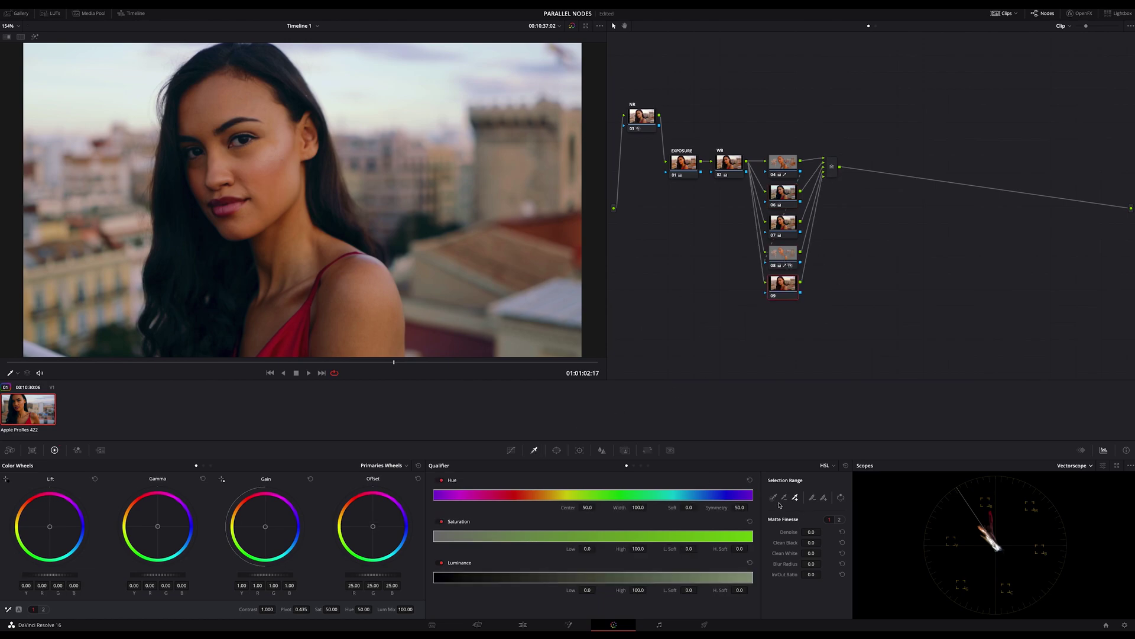
pyautogui.click(773, 497)
pyautogui.moveTo(219, 198); pyautogui.dragTo(222, 199)
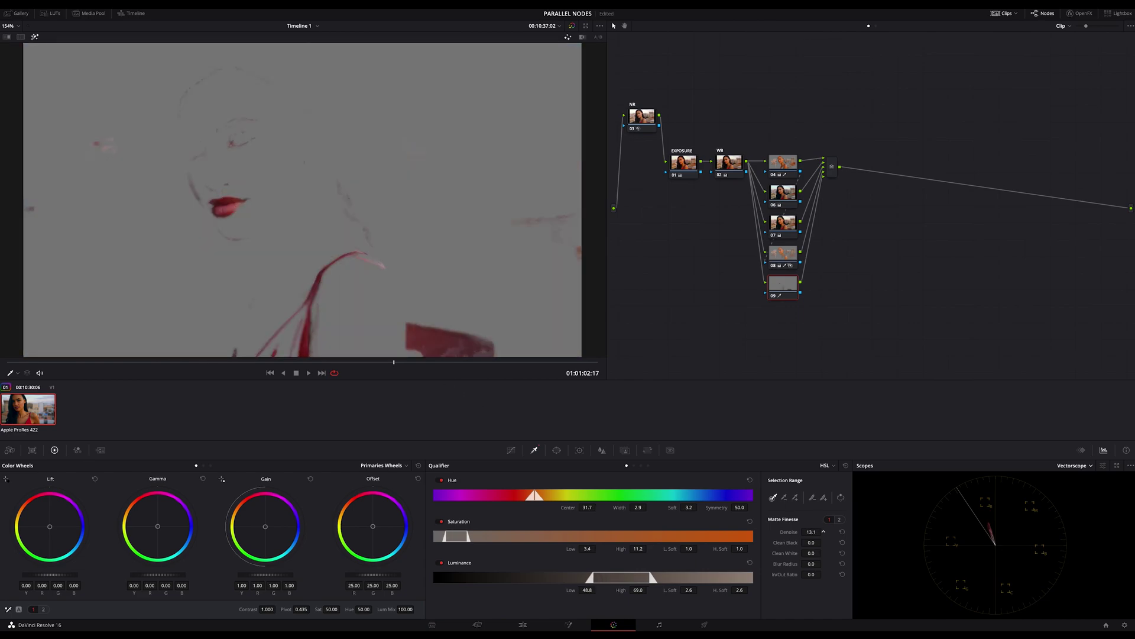
pyautogui.moveTo(823, 531); pyautogui.dragTo(827, 531)
pyautogui.moveTo(823, 542); pyautogui.dragTo(827, 542)
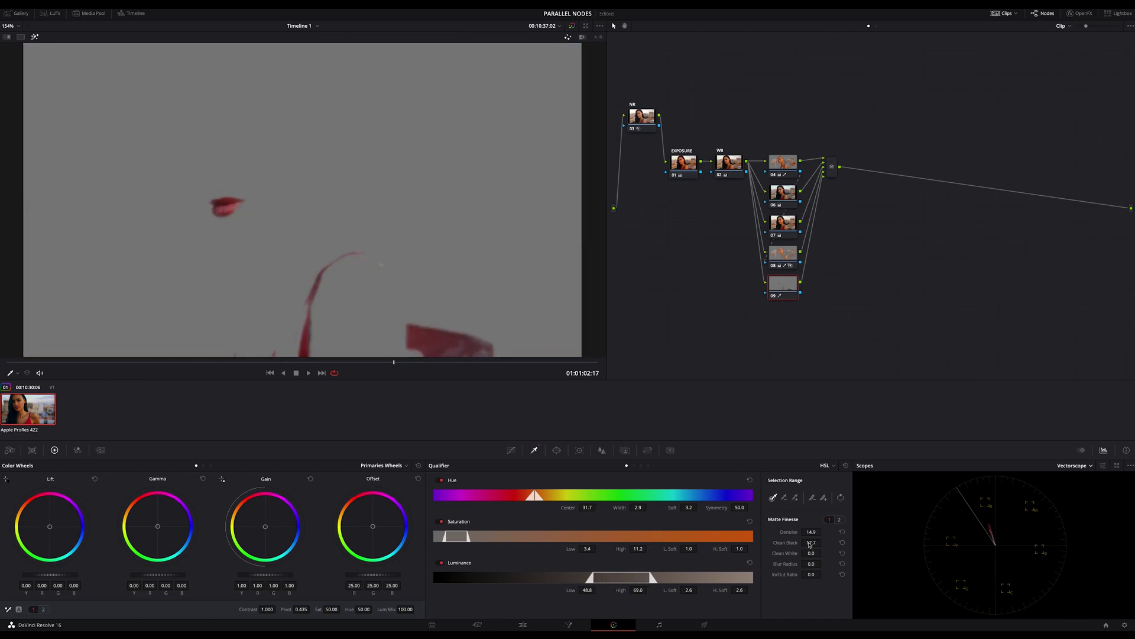
pyautogui.hotkey('shift', 'h')
pyautogui.hotkey('shift', 'h')
pyautogui.hotkey('shift', 'h')
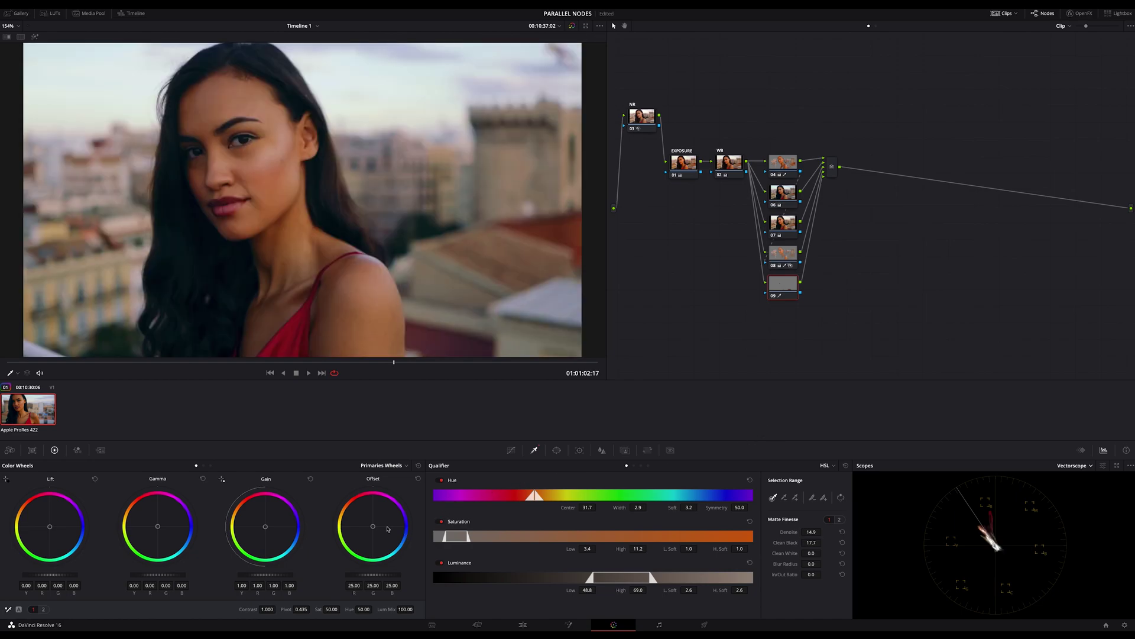
pyautogui.moveTo(157, 526); pyautogui.dragTo(155, 525)
# Step: Lower red saturation with Hue vs Sat, brighten reds with Hue vs Lum, and adjust saturation
pyautogui.click(511, 450)
pyautogui.click(634, 465)
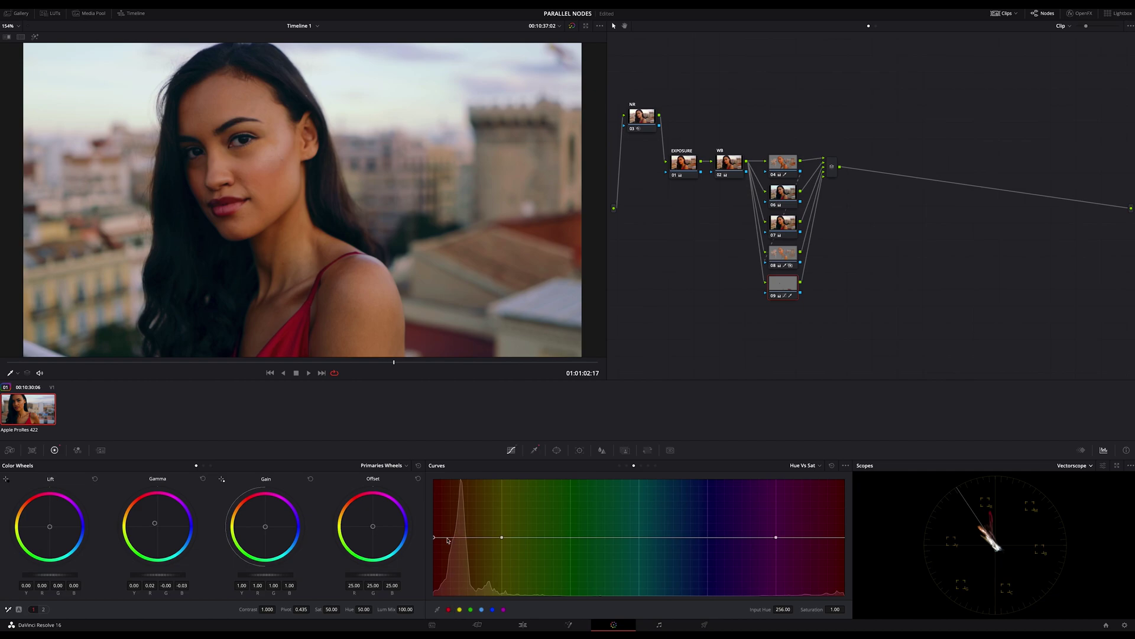
pyautogui.moveTo(435, 538); pyautogui.dragTo(435, 545)
pyautogui.click(620, 466)
pyautogui.click(434, 539)
pyautogui.moveTo(434, 538); pyautogui.dragTo(434, 533)
pyautogui.moveTo(342, 609); pyautogui.dragTo(331, 609)
# Step: Raise red saturation to 1.18 in Hue vs Sat and darken the reds in Hue vs Lum
pyautogui.click(634, 465)
pyautogui.moveTo(435, 543); pyautogui.dragTo(434, 520)
pyautogui.moveTo(776, 537); pyautogui.dragTo(759, 539)
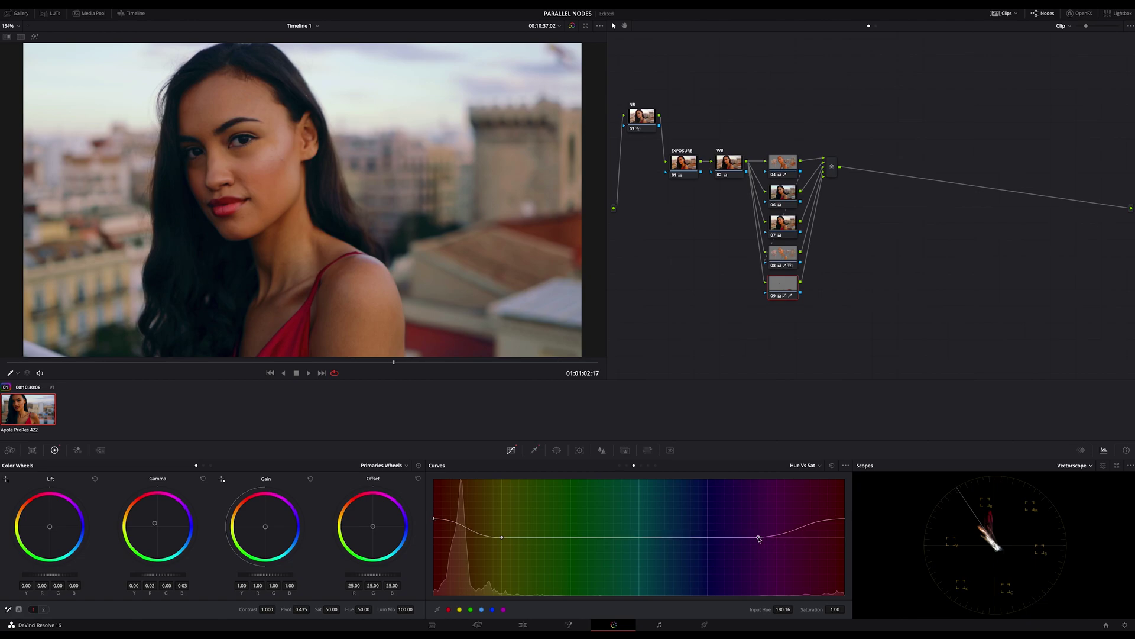
pyautogui.click(641, 466)
pyautogui.moveTo(434, 534)
pyautogui.mouseDown()
pyautogui.moveTo(435, 553)
pyautogui.moveTo(434, 528)
pyautogui.mouseUp()
pyautogui.click(634, 466)
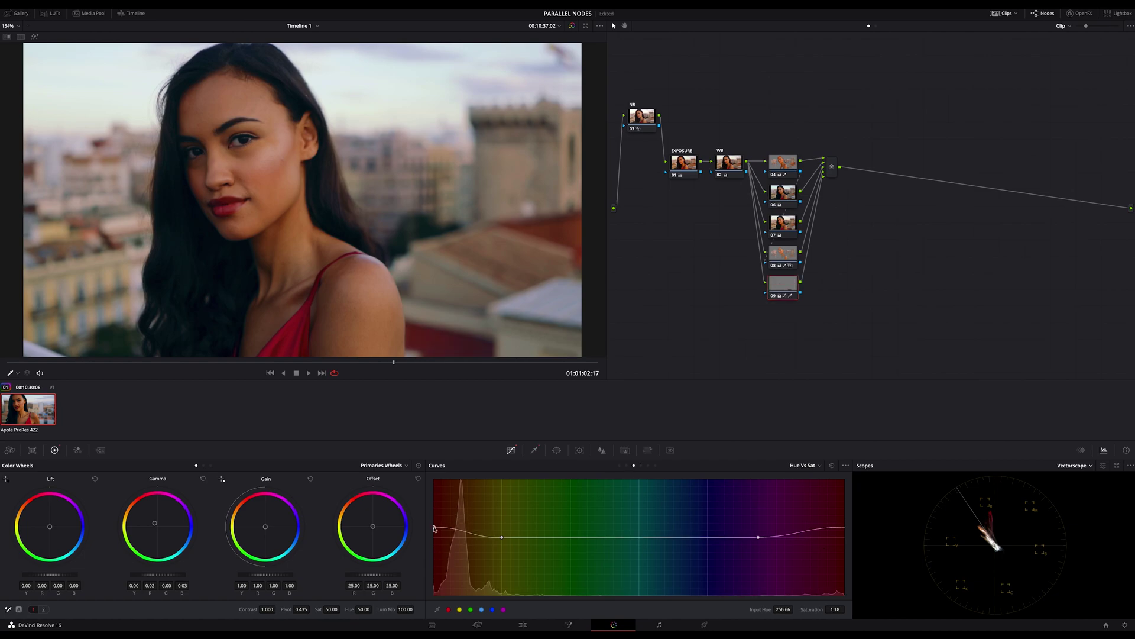
# Step: Reset gamma, raise contrast to 1.086 and lower the pivot to about 0.38
pyautogui.moveTo(852, 145); pyautogui.dragTo(775, 349)
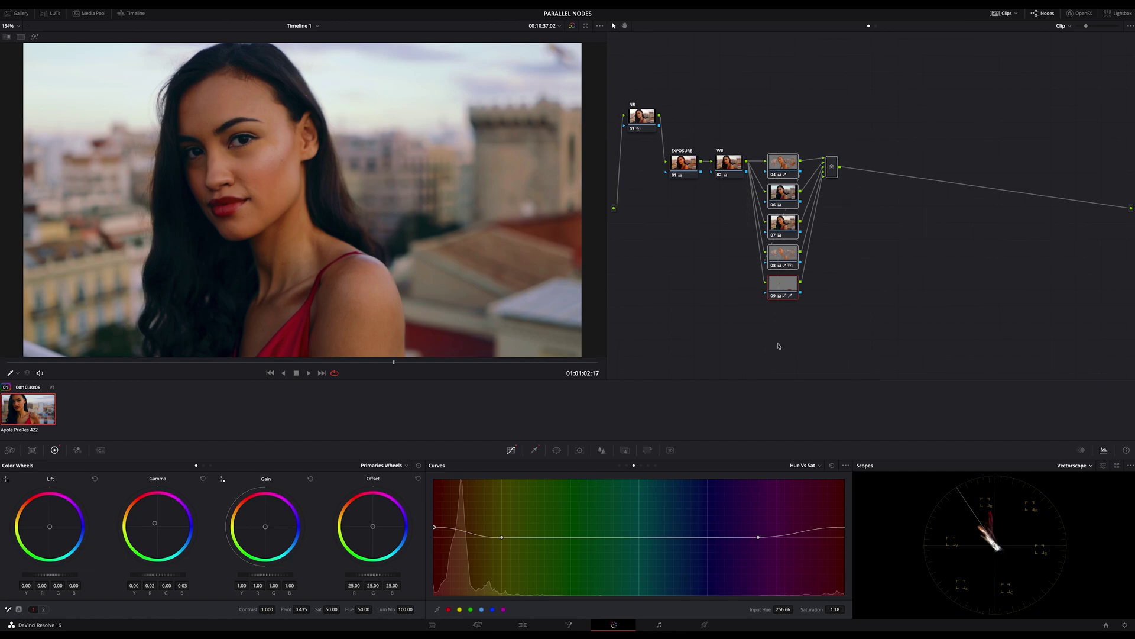
pyautogui.click(854, 300)
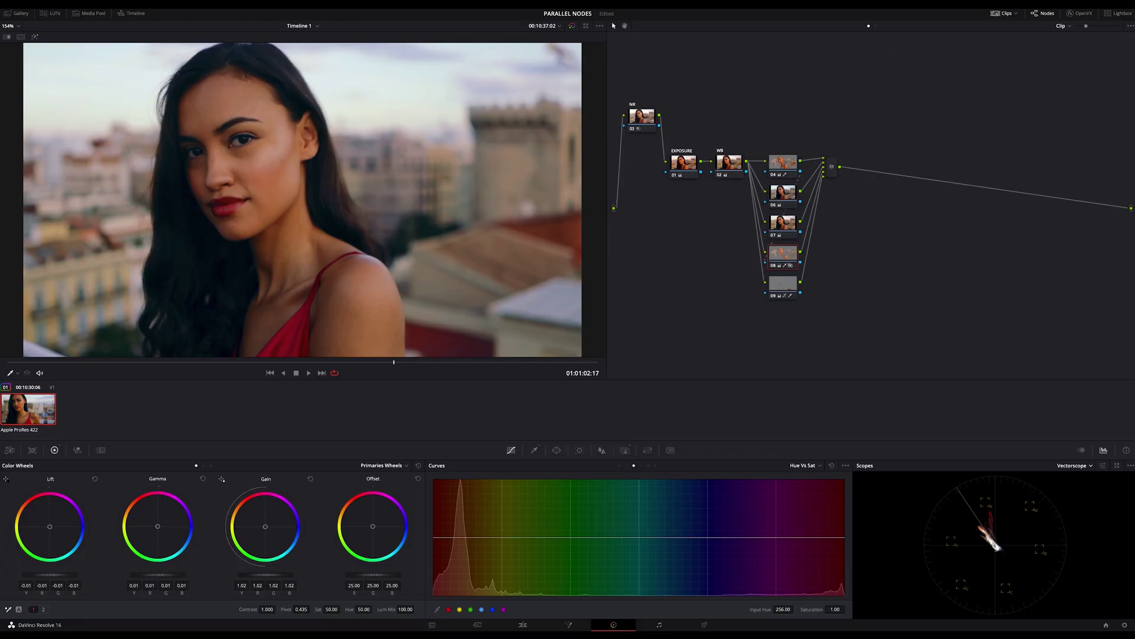
pyautogui.click(202, 479)
pyautogui.moveTo(268, 609); pyautogui.dragTo(272, 609)
pyautogui.moveTo(302, 609); pyautogui.dragTo(301, 609)
# Step: Check the RGB Parade, fine-tune the contrast pivot, then return to the Vectorscope
pyautogui.click(1074, 465)
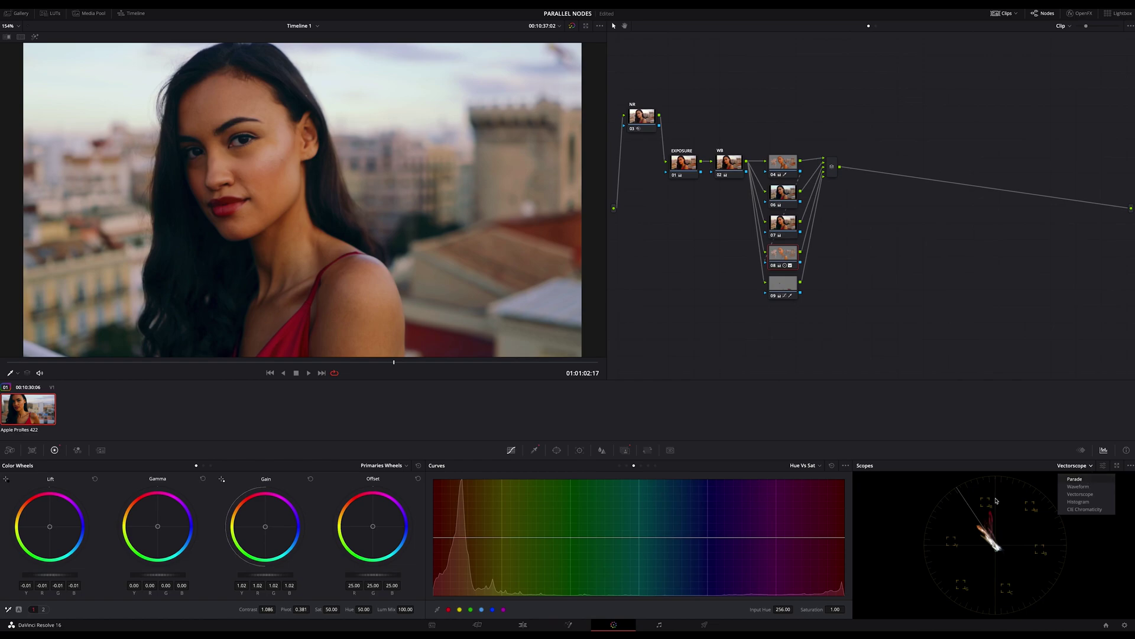
pyautogui.click(1076, 479)
pyautogui.moveTo(311, 609); pyautogui.dragTo(312, 609)
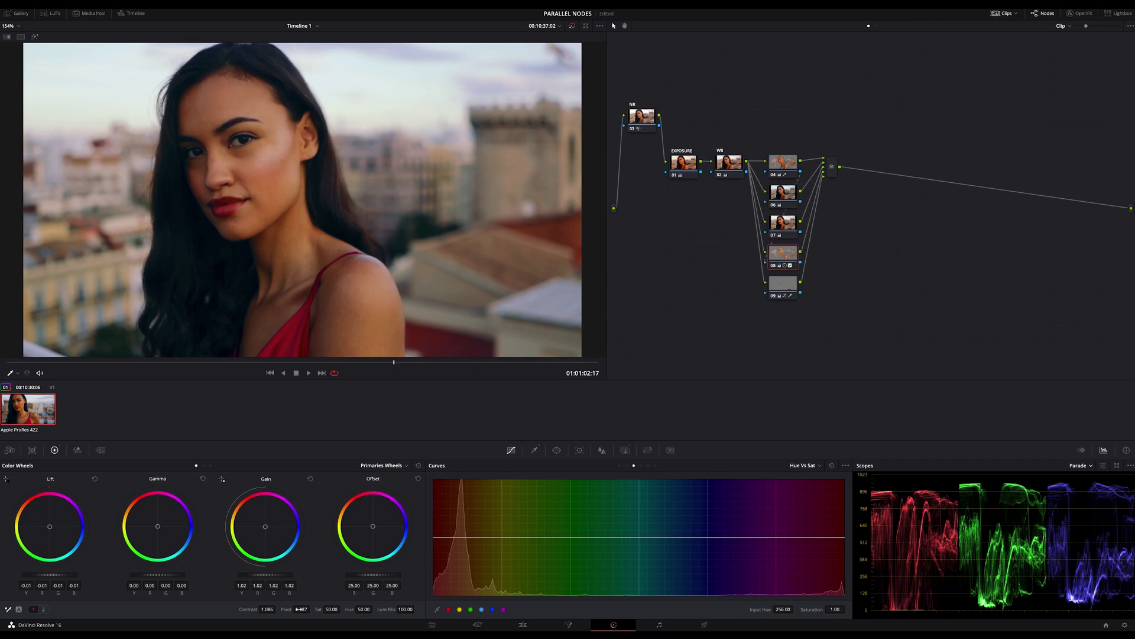
pyautogui.click(1090, 465)
pyautogui.click(1093, 495)
# Step: Add serial node 10 after the parallel mixer and desaturate the green hues with Hue vs Sat
pyautogui.click(831, 168)
pyautogui.hotkey('alt', 's')
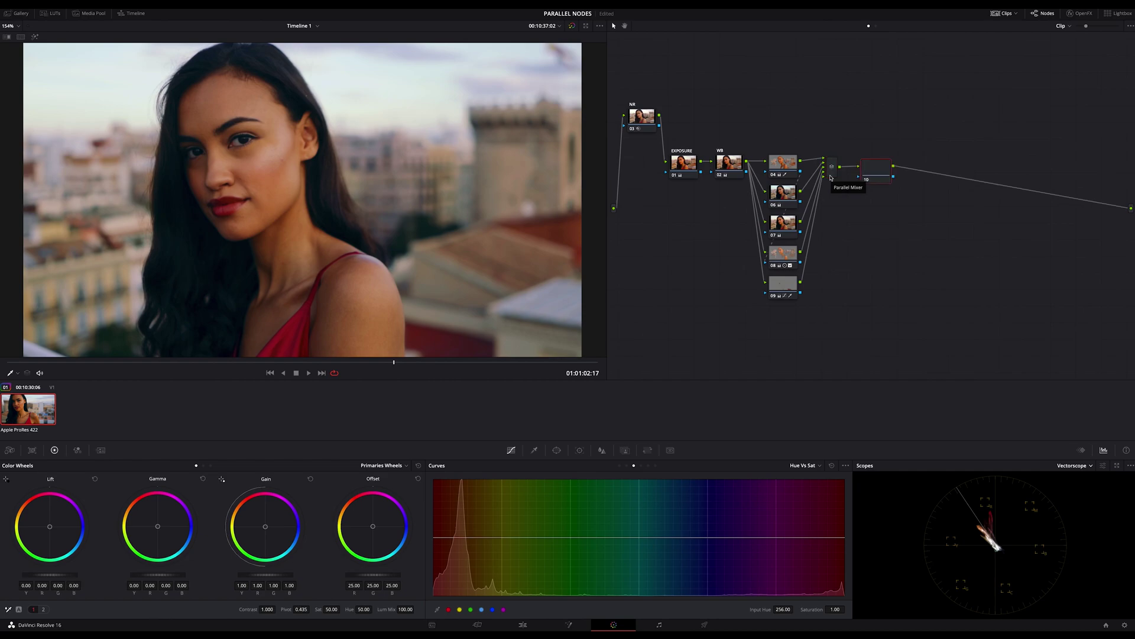
pyautogui.click(639, 537)
pyautogui.moveTo(639, 537); pyautogui.dragTo(667, 528)
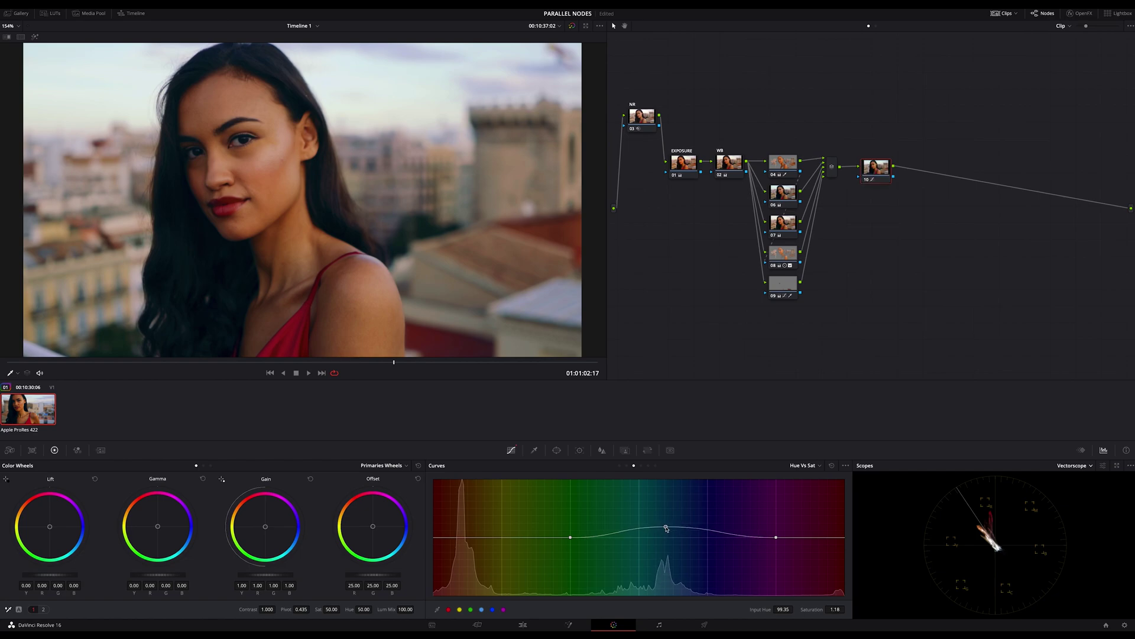
# Step: Darken the reds slightly in Hue vs Lum, bringing hue 259.64 to 0.97
pyautogui.click(641, 466)
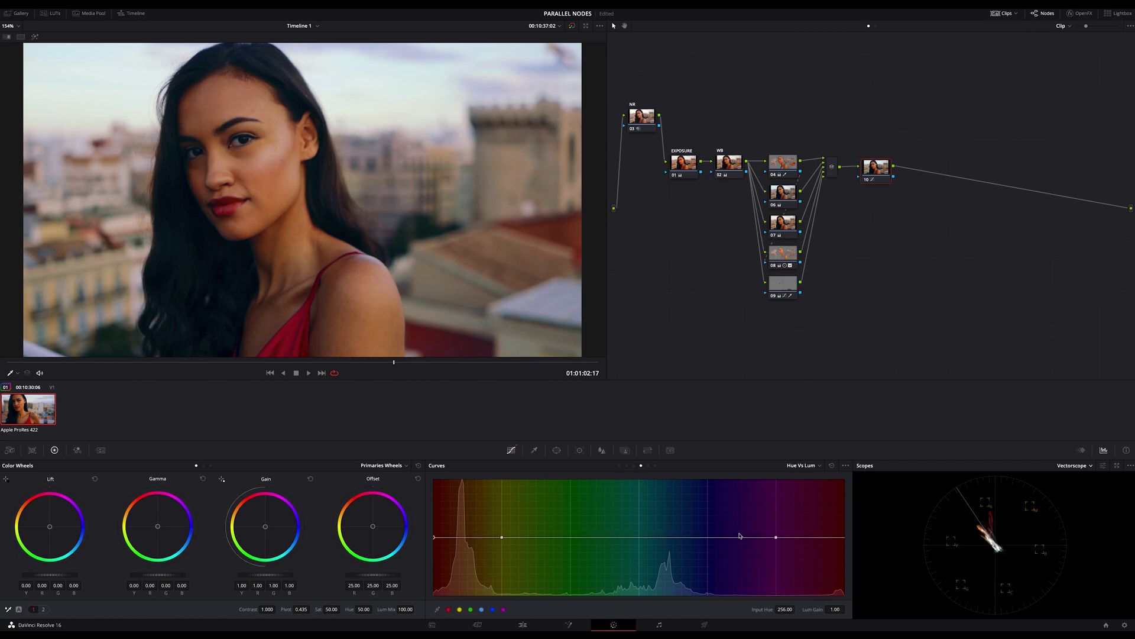
pyautogui.moveTo(775, 537); pyautogui.dragTo(732, 537)
pyautogui.moveTo(435, 539); pyautogui.dragTo(435, 540)
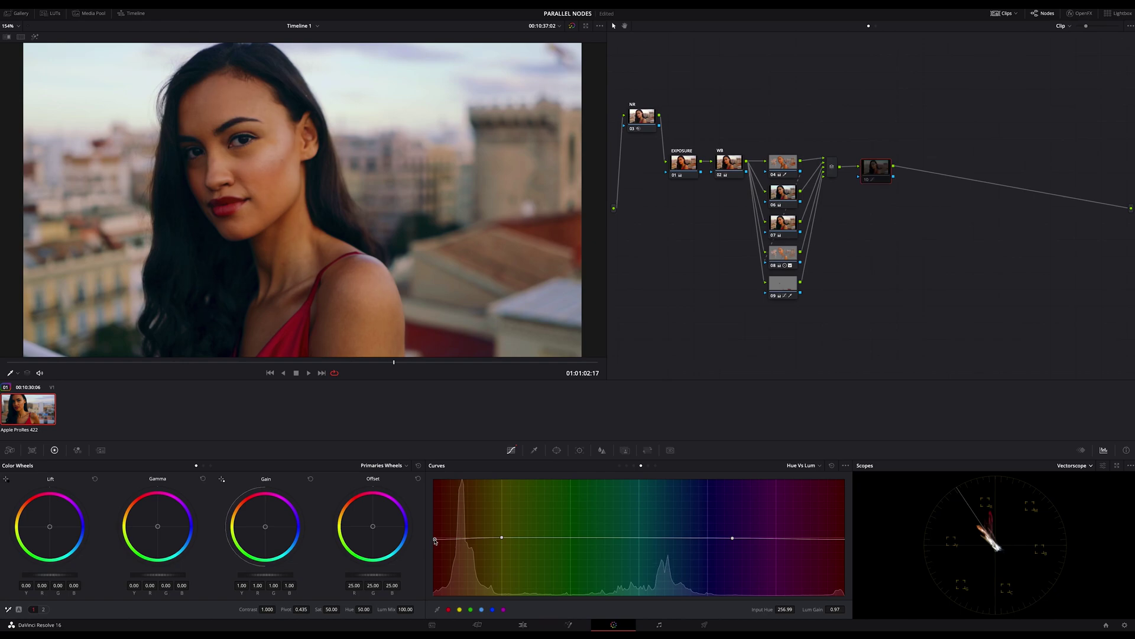
pyautogui.moveTo(434, 540); pyautogui.dragTo(438, 540)
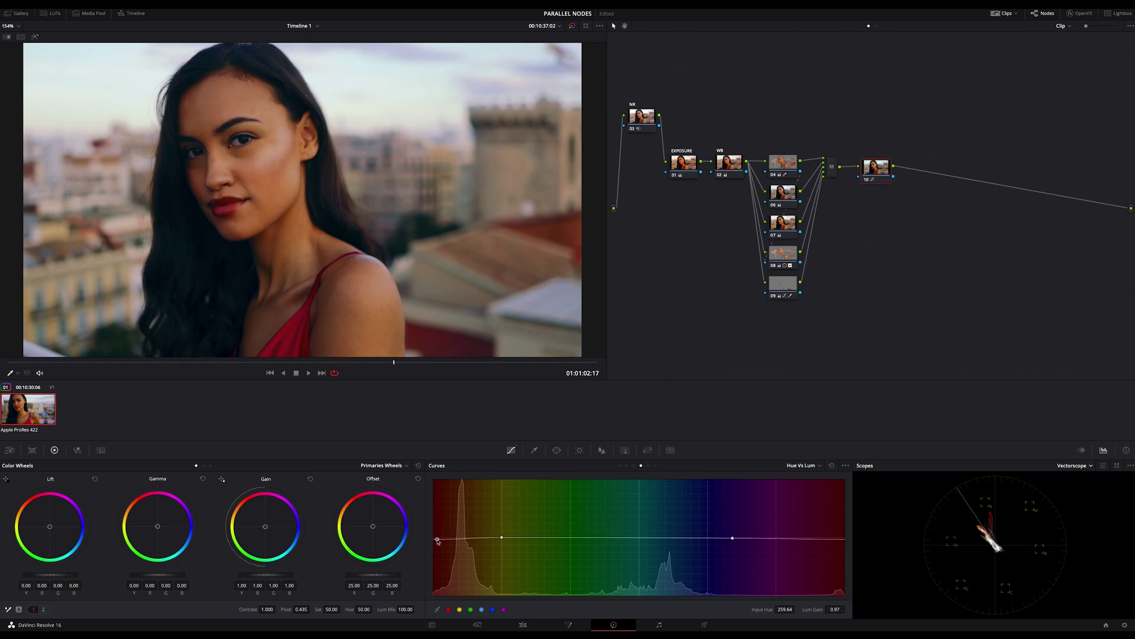
pyautogui.click(43, 609)
# Step: Set Color Boost on node 10 to -4.50, compare it bypassed, and save the project
pyautogui.moveTo(319, 609); pyautogui.dragTo(315, 611)
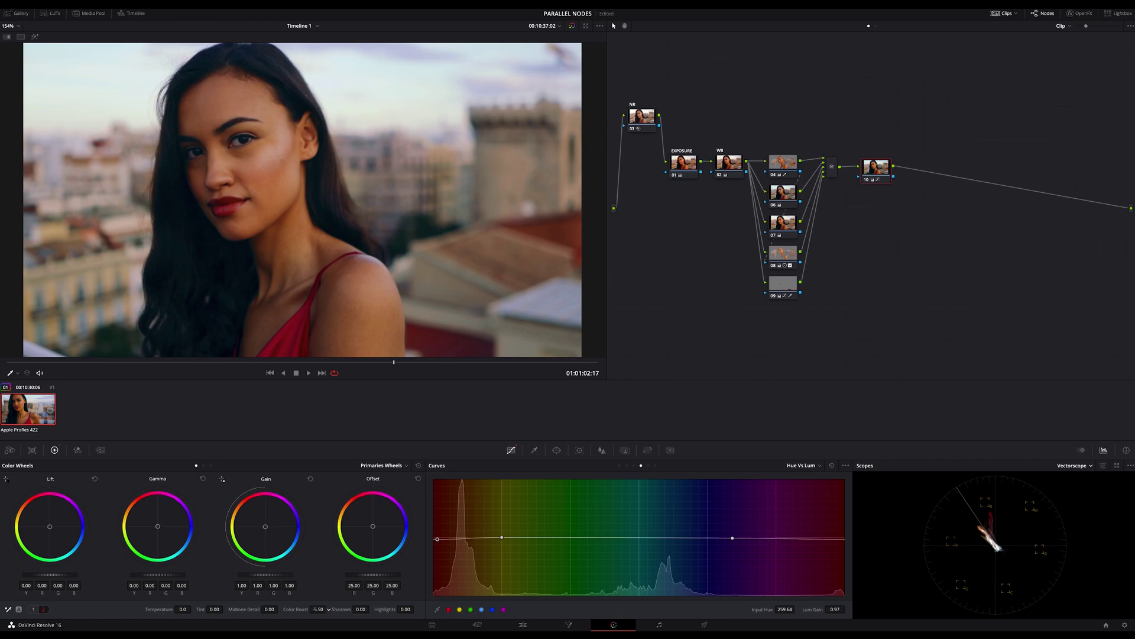
pyautogui.hotkey('ctrl', 'd')
pyautogui.hotkey('ctrl', 'd')
pyautogui.hotkey('ctrl', 'd')
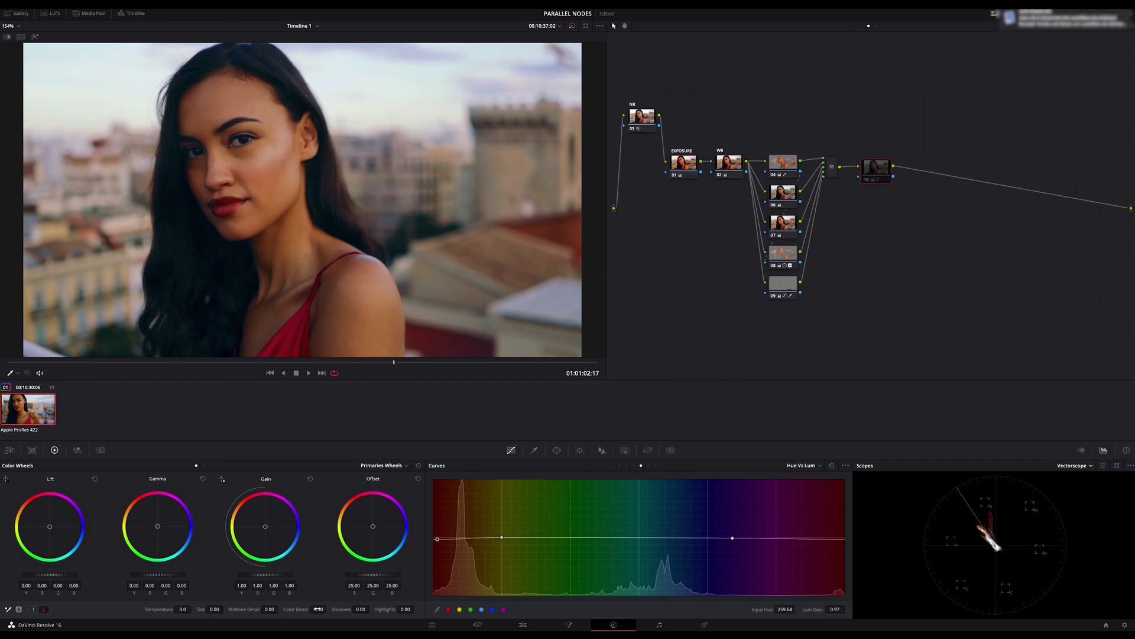
pyautogui.hotkey('ctrl', 'd')
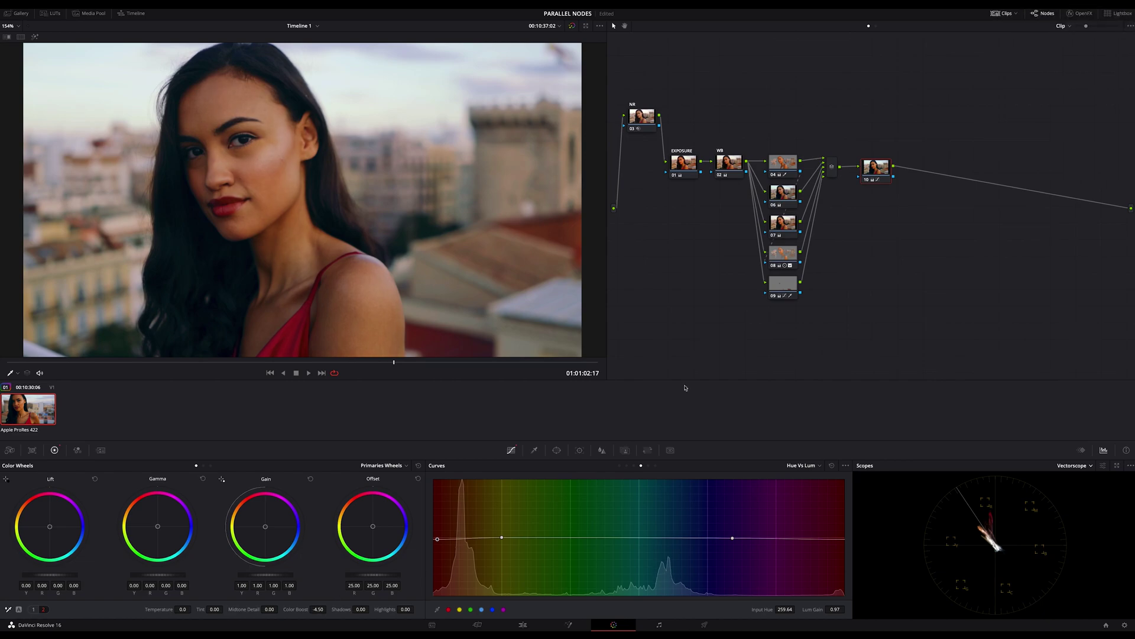
pyautogui.hotkey('ctrl', 's')
# Step: Compare the grade with the parallel nodes toggled off and back on
pyautogui.moveTo(778, 136); pyautogui.dragTo(885, 335)
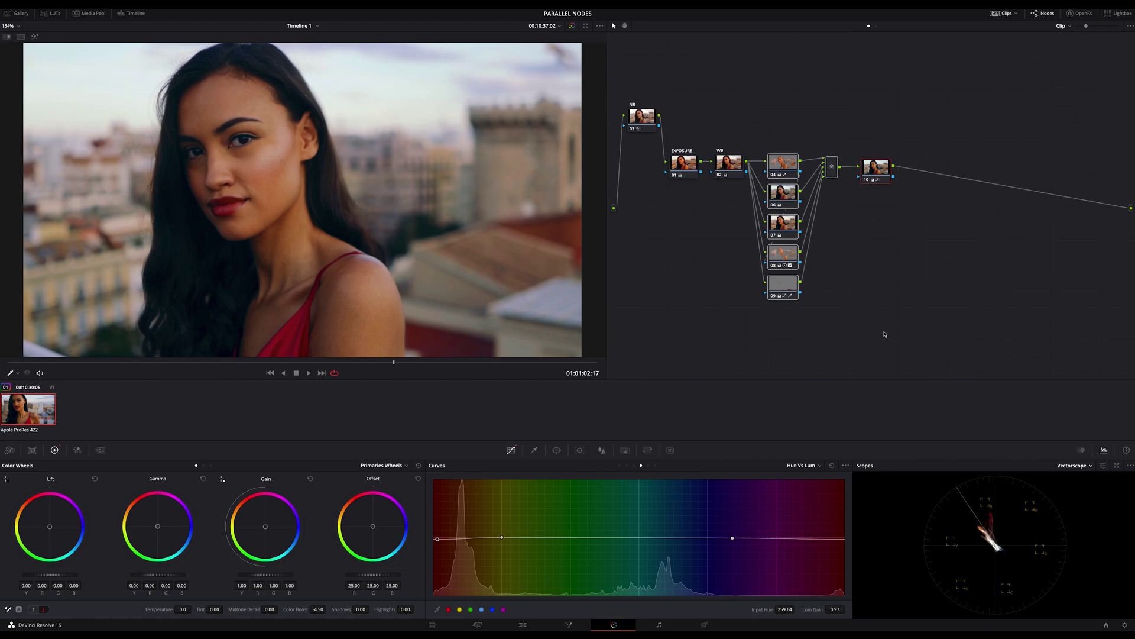
pyautogui.hotkey('ctrl', 'd')
pyautogui.hotkey('ctrl', 'd')
pyautogui.click(886, 334)
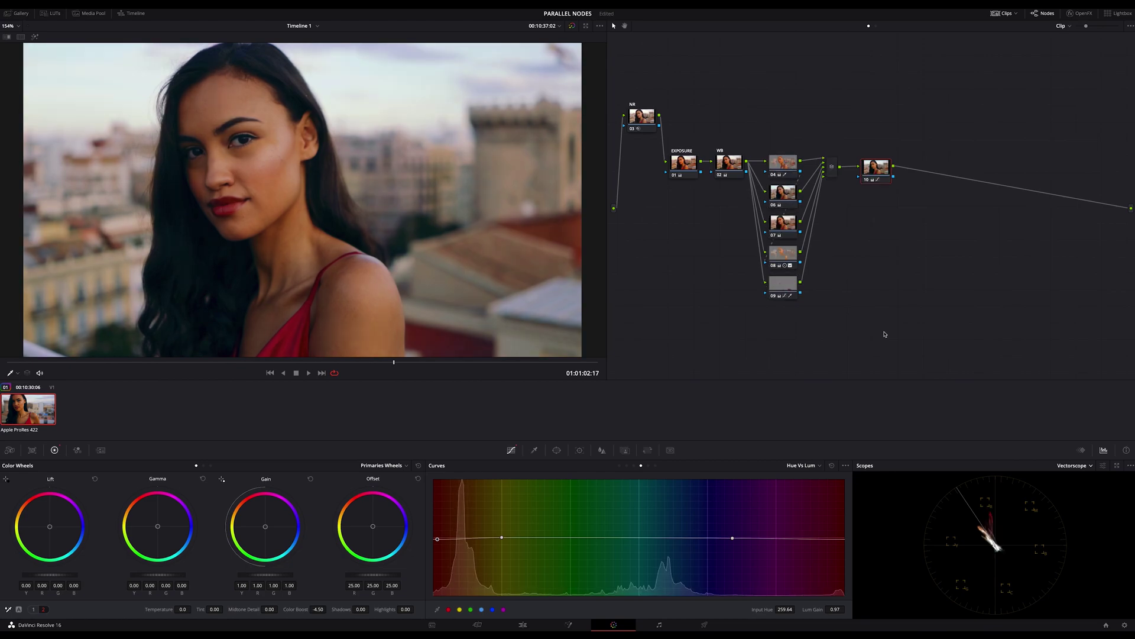